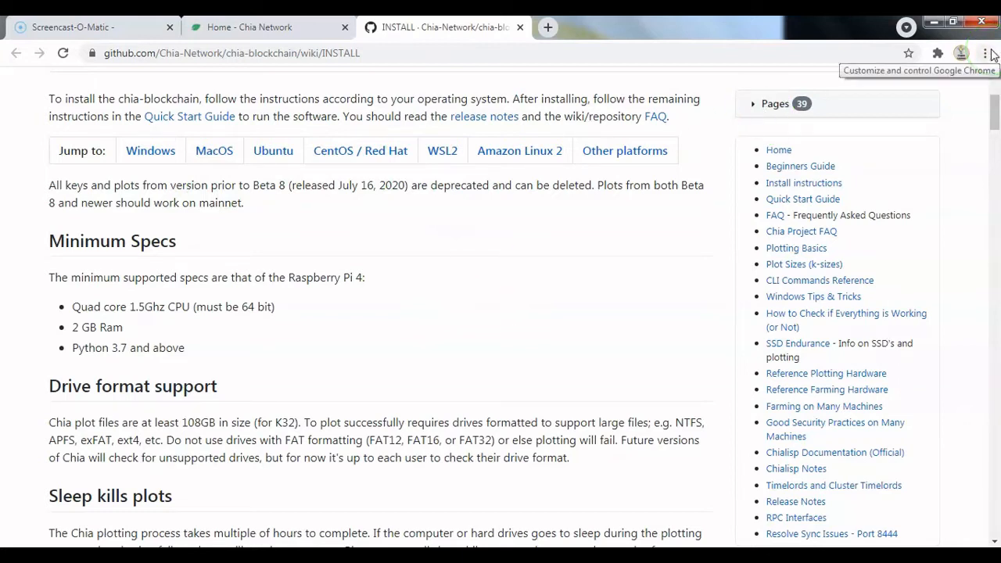
Step: Close the browser, launch Chia from the desktop and log in with the existing private key in a maximized window
left_click(981, 22)
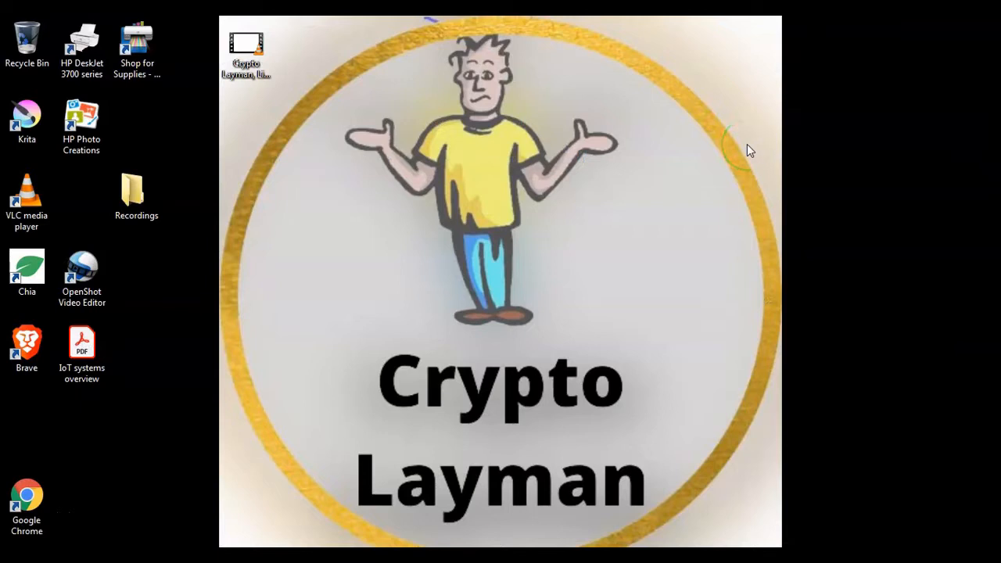
double_click(28, 270)
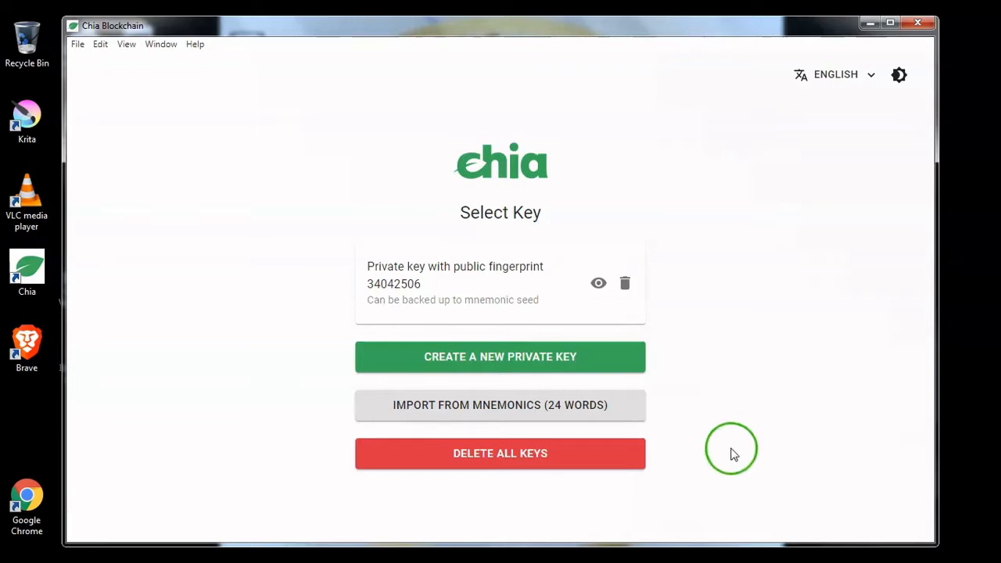
left_click(474, 264)
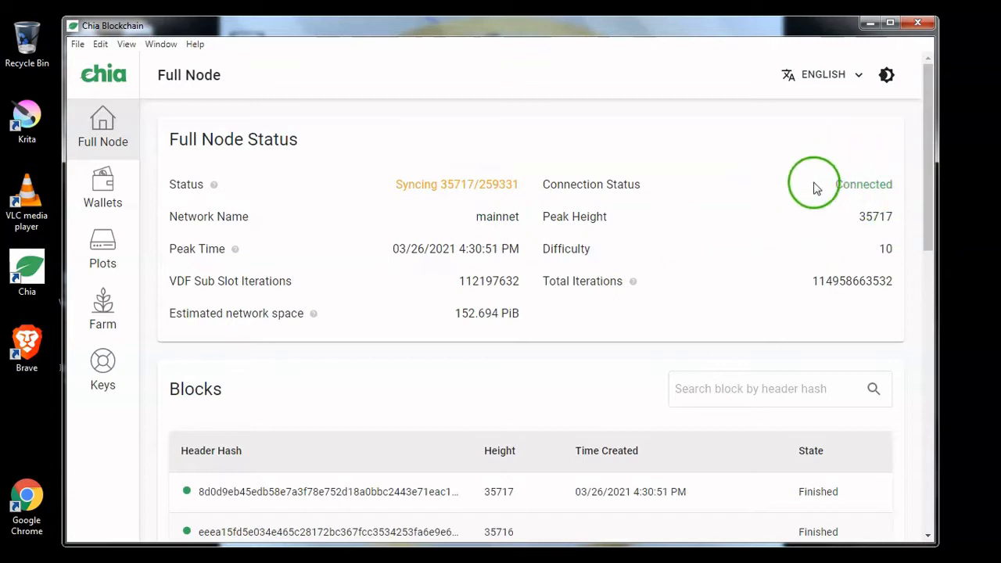
left_click(890, 22)
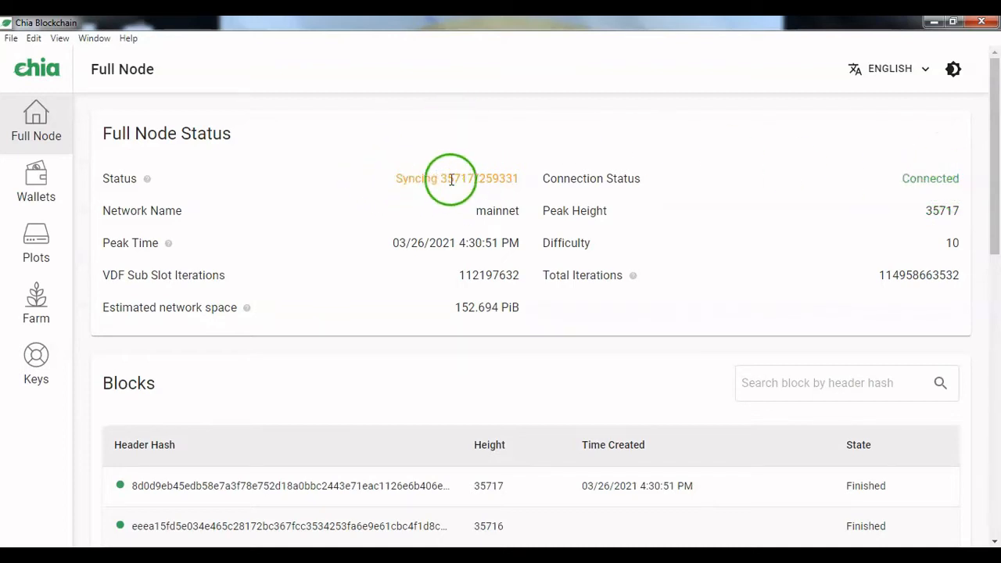
Step: Examine the node's syncing progress and the other details in the Full Node Status section
mouse_move(440, 178)
left_mouse_down()
mouse_move(457, 199)
mouse_move(456, 178)
left_mouse_up()
left_click(438, 207)
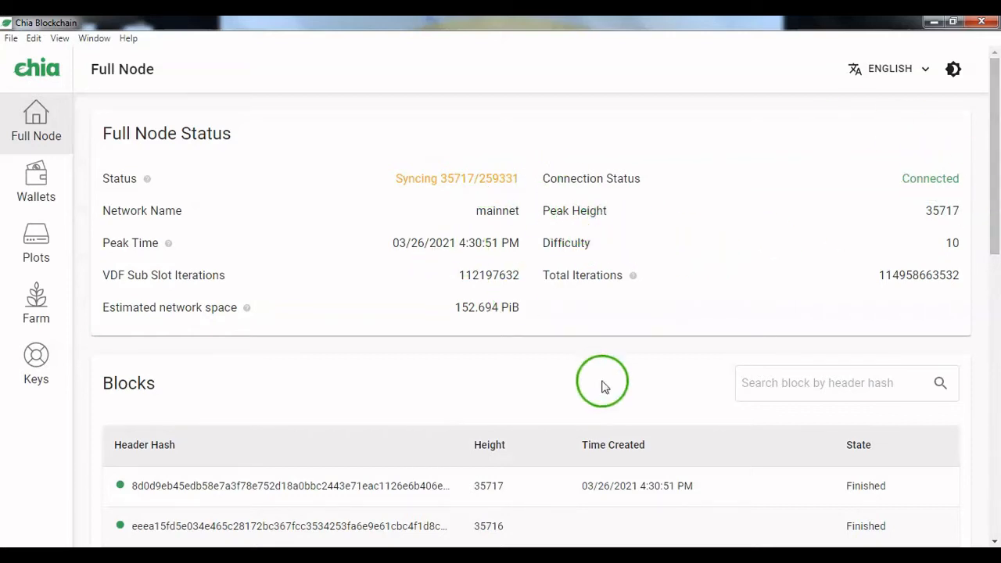
mouse_move(998, 183)
left_mouse_down()
mouse_move(998, 209)
mouse_move(997, 157)
mouse_move(997, 213)
mouse_move(993, 166)
left_mouse_up()
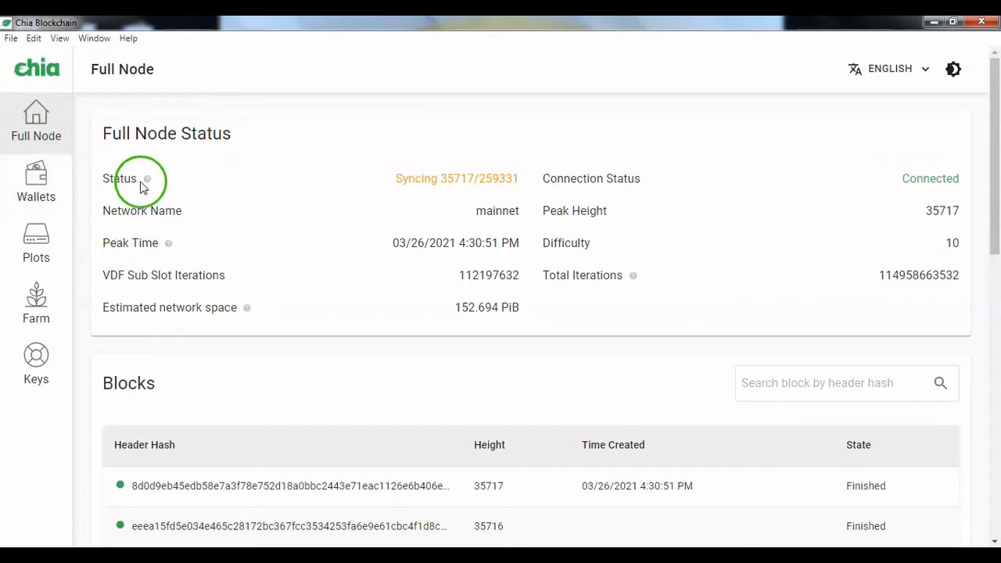
mouse_move(995, 184)
left_mouse_down()
mouse_move(997, 207)
mouse_move(994, 167)
left_mouse_up()
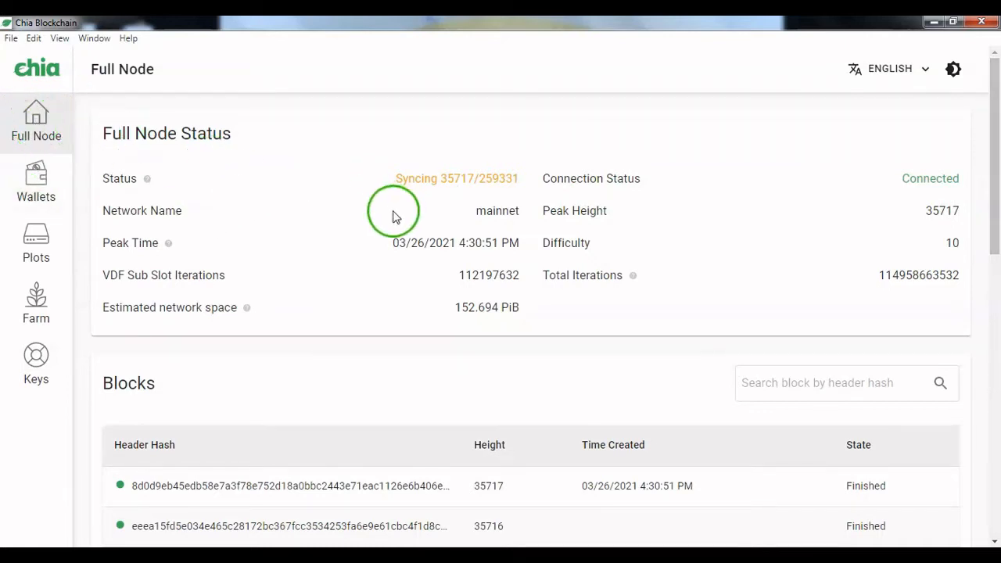
Step: Look through the Wallets, Plots and Farm pages and return to the Full Node overview
left_click(22, 182)
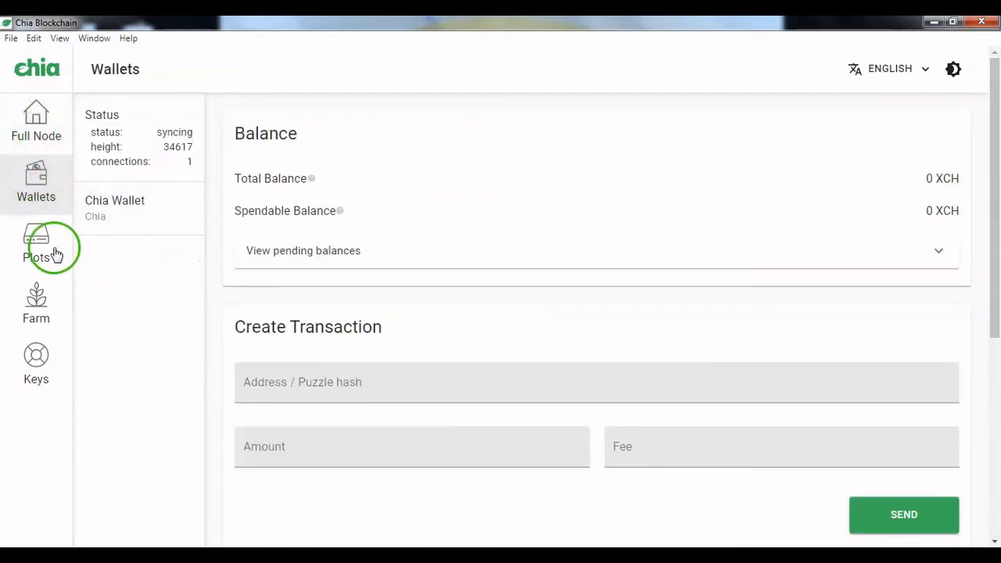
left_click(31, 246)
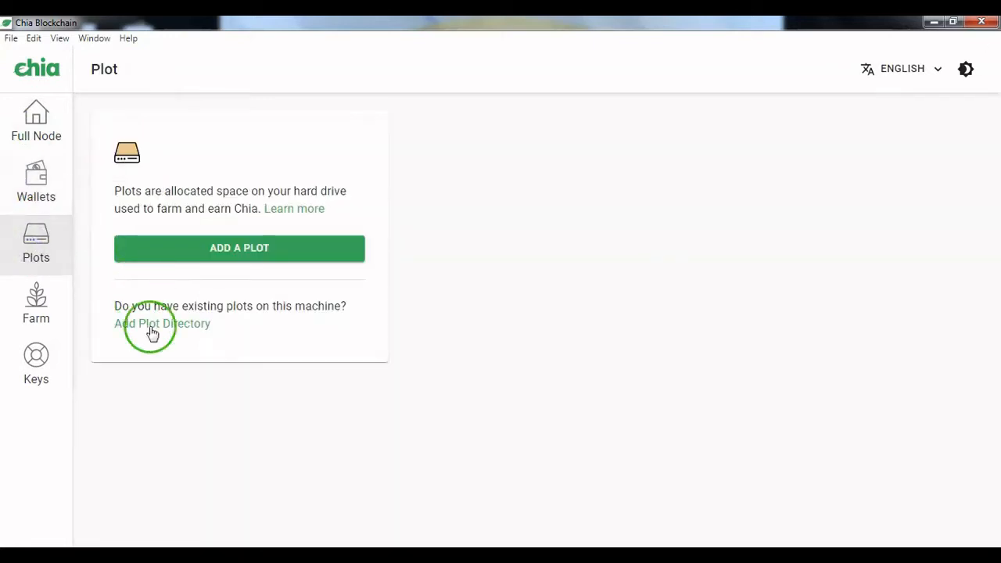
left_click(36, 313)
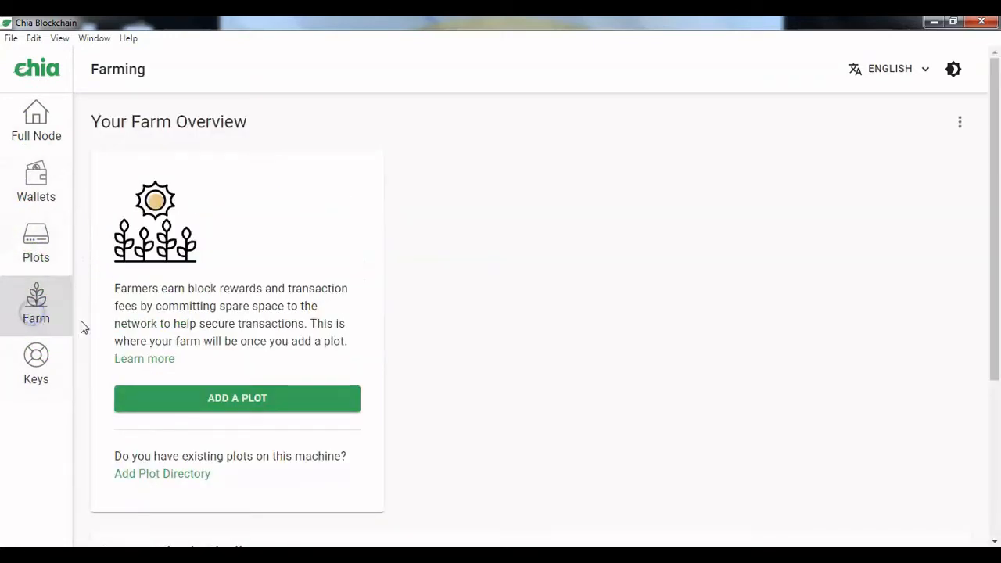
left_click(36, 115)
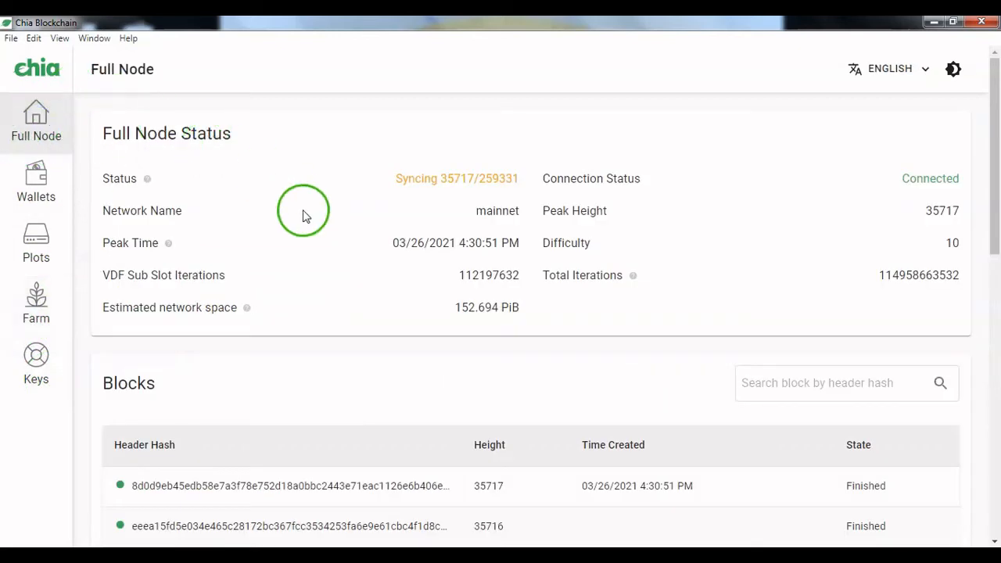
mouse_move(996, 152)
left_mouse_down()
mouse_move(996, 251)
mouse_move(986, 139)
left_mouse_up()
left_click(197, 269)
left_click(171, 242)
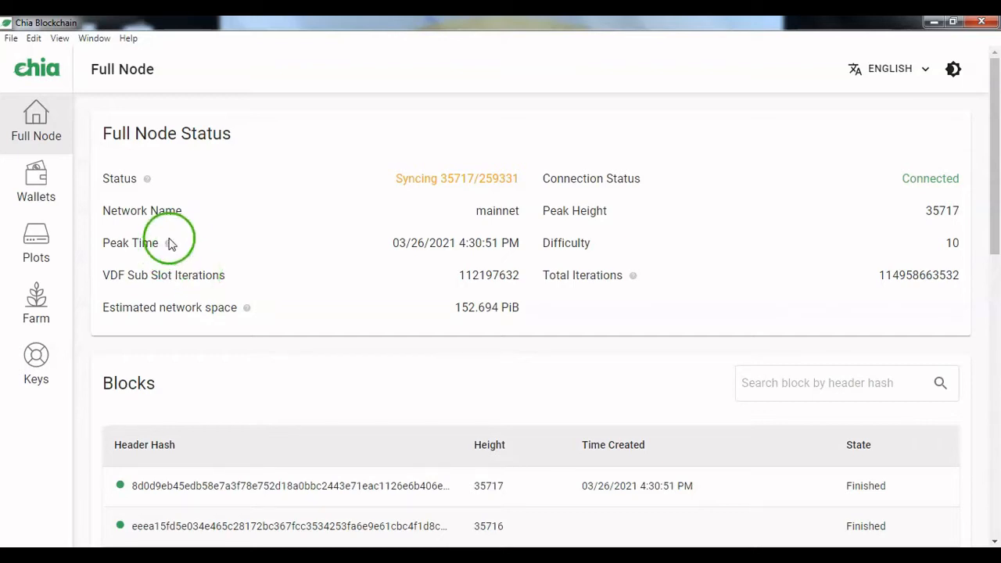
Step: Check the capacity and free space of the Backup (E:) drive in Windows Explorer, and close its windows
left_click(112, 536)
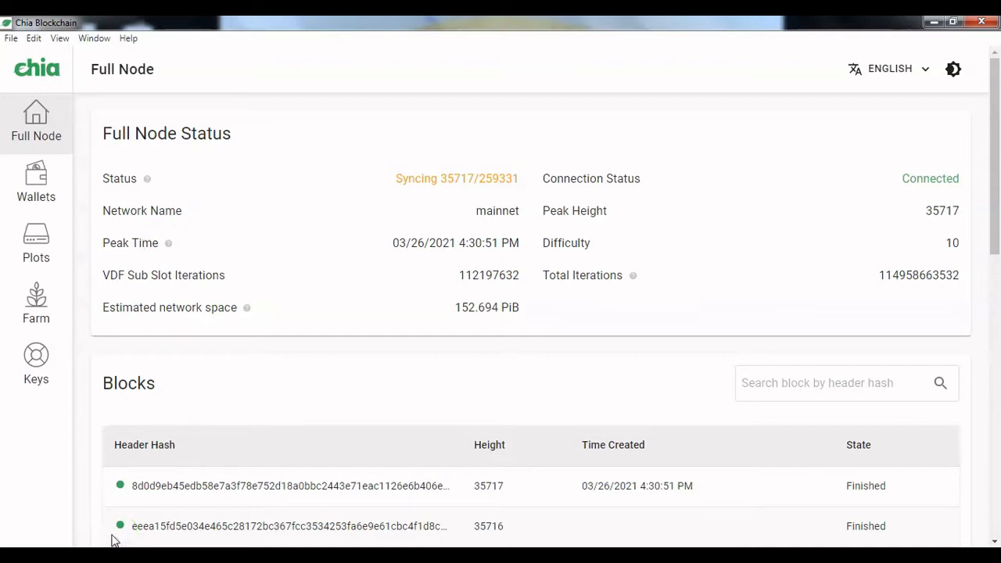
left_click(112, 536)
left_click(90, 554)
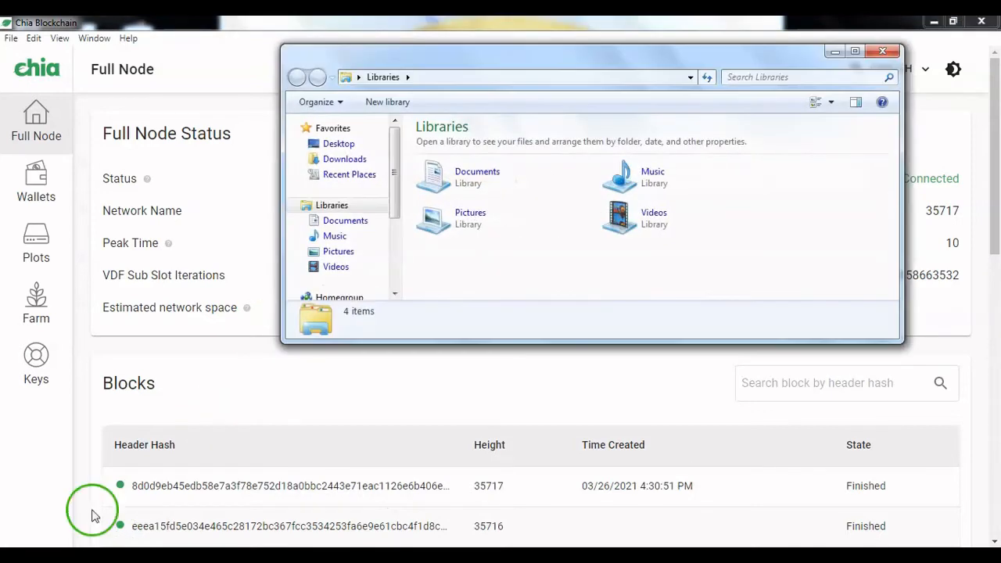
left_click(344, 161)
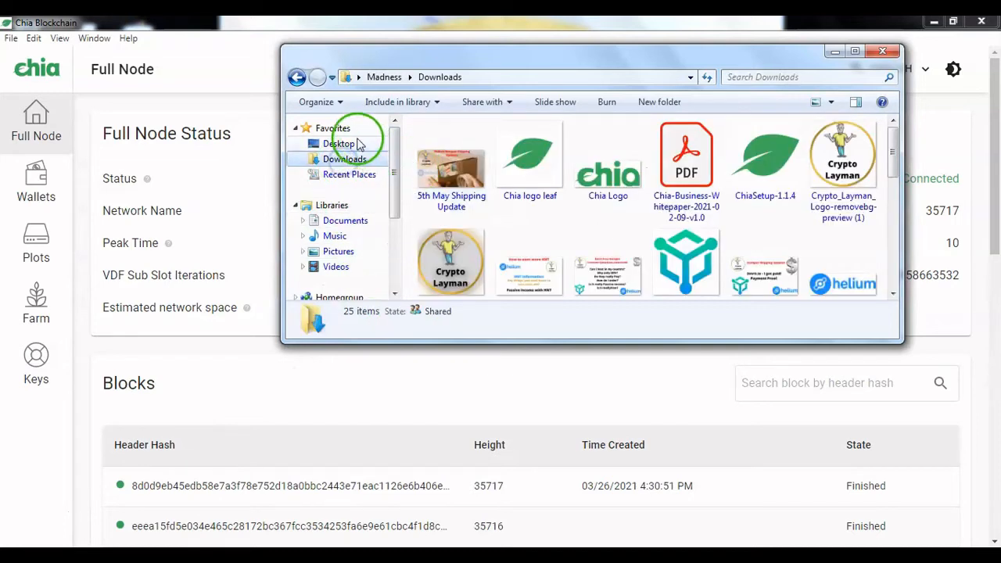
left_click(341, 143)
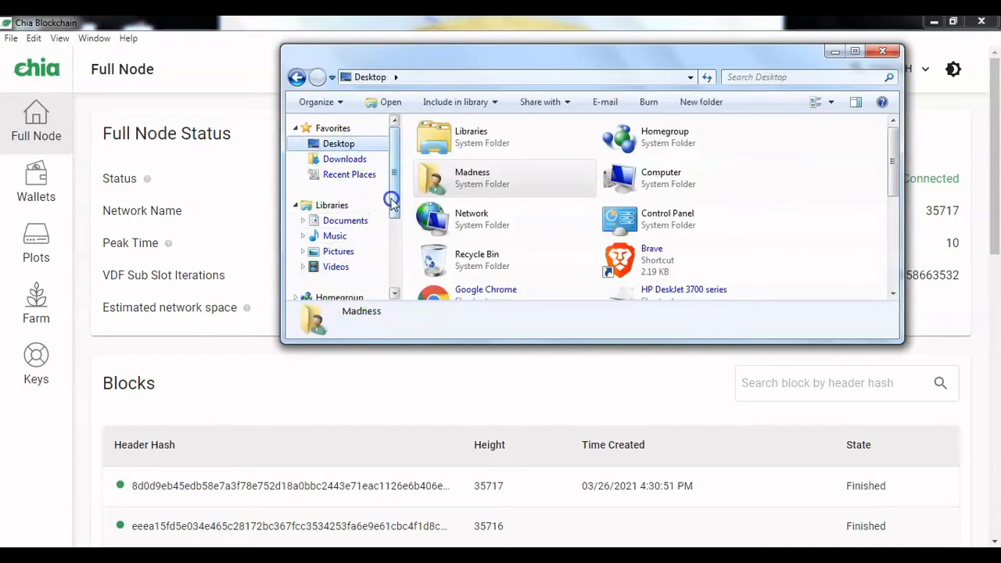
left_click_drag(389, 197, 389, 286)
right_click(353, 247)
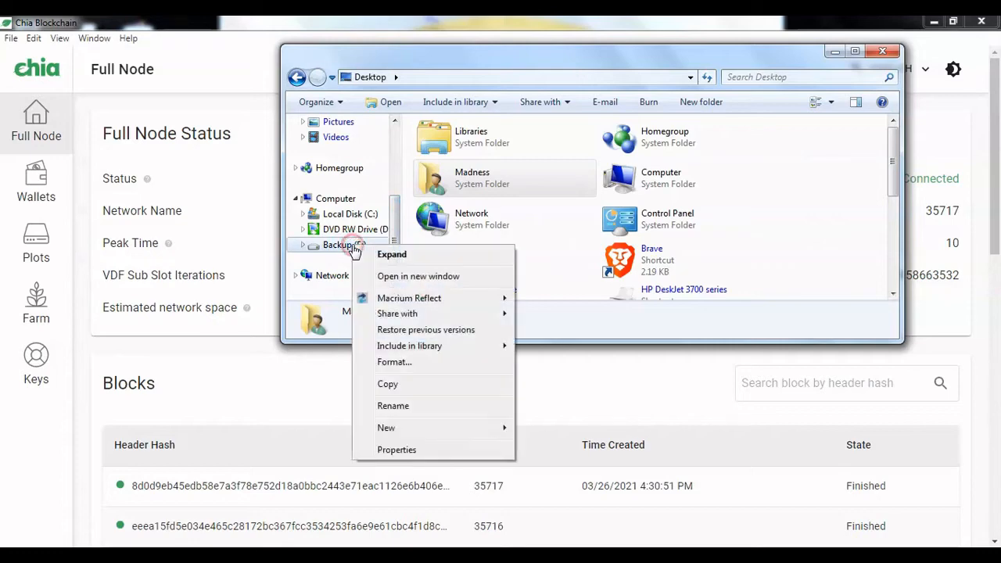
left_click(397, 450)
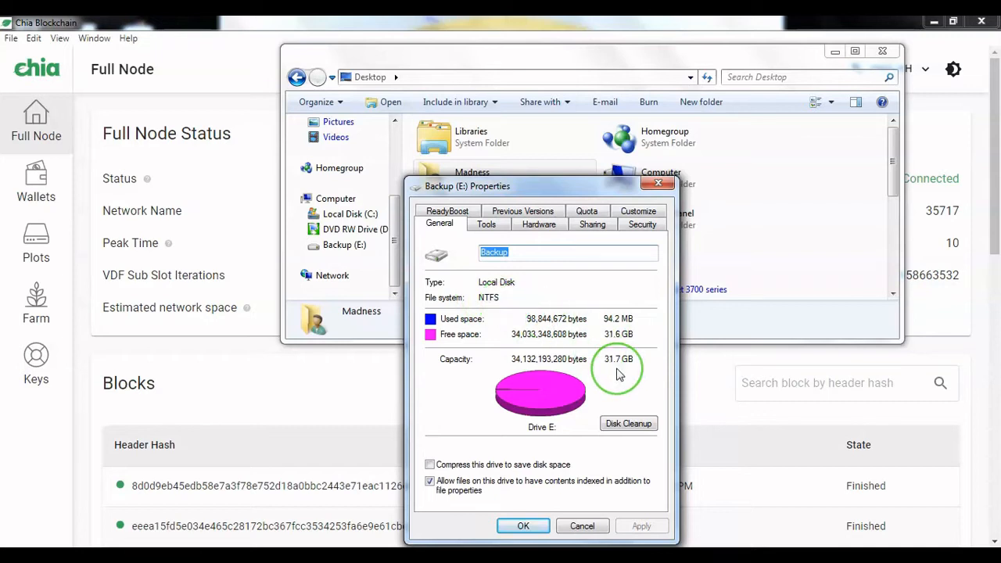
left_click(665, 184)
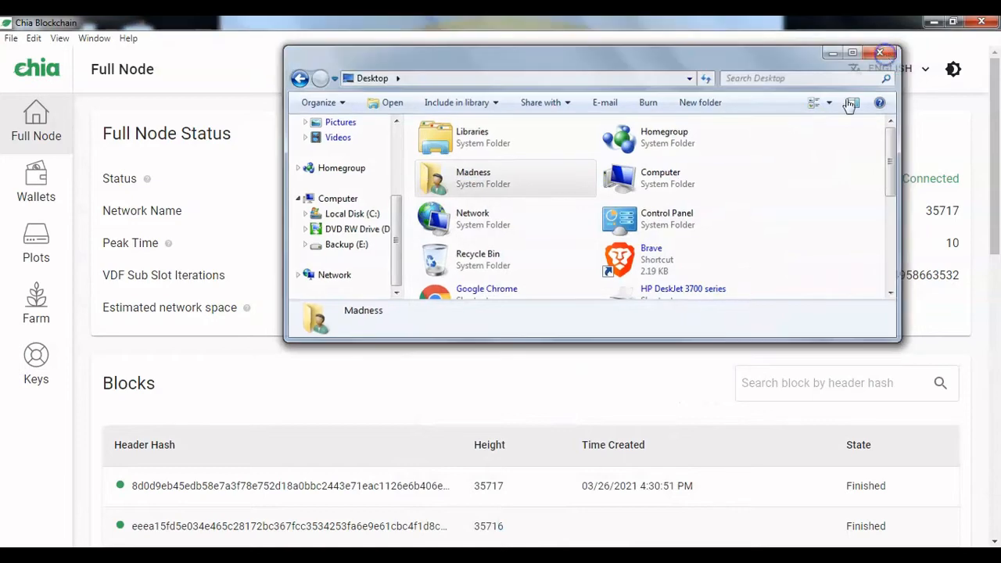
left_click(883, 52)
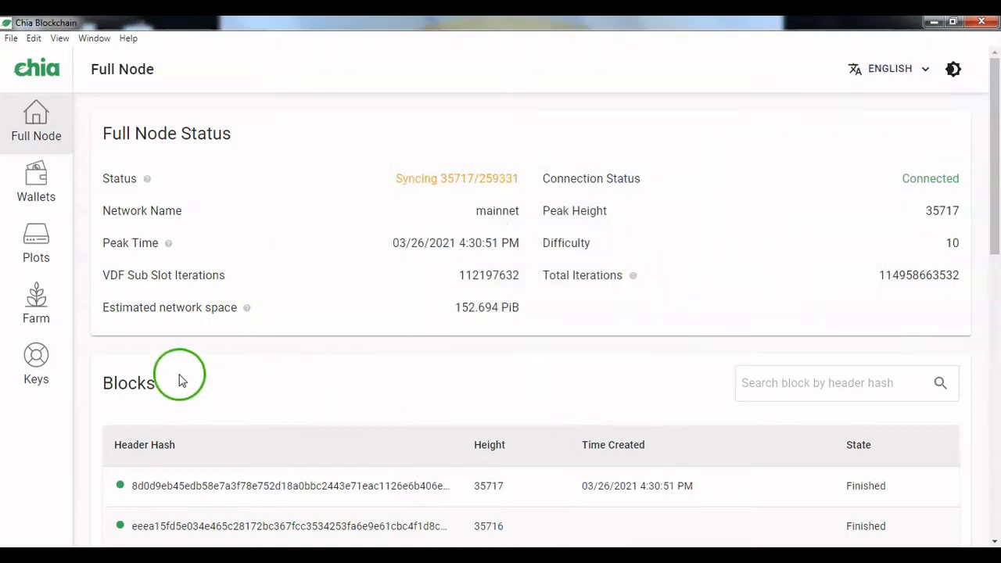
Step: Start adding a new plot from the Plots page
left_click(36, 234)
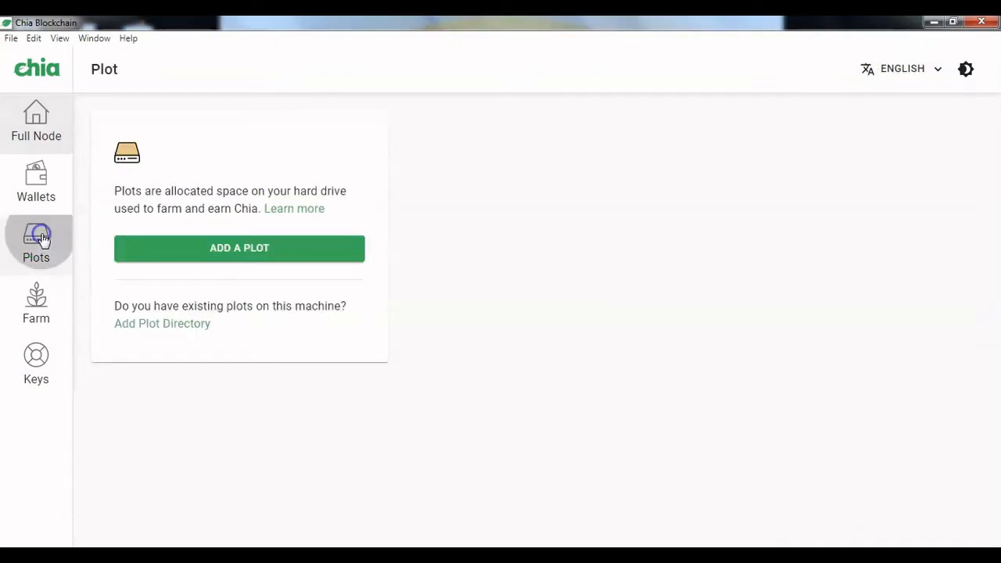
left_click(273, 255)
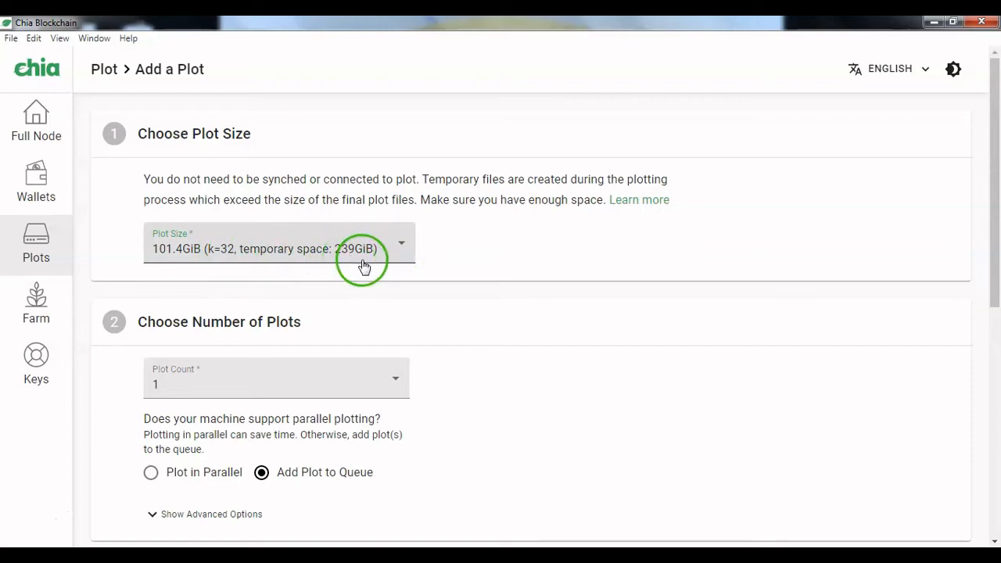
mouse_move(994, 205)
left_mouse_down()
mouse_move(997, 290)
mouse_move(990, 221)
left_mouse_up()
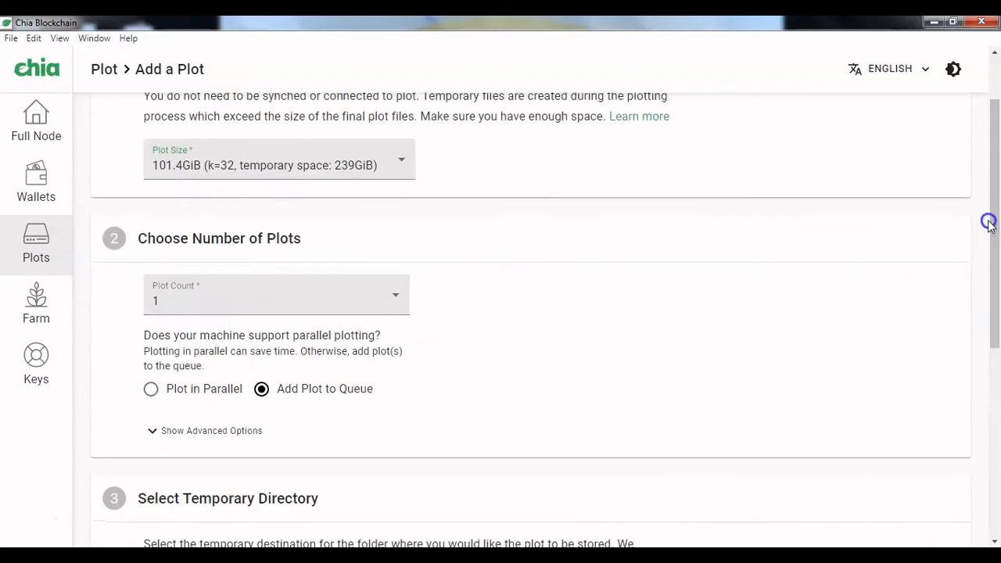
Step: Try the 600MiB (k=25) plot size, cancel that choice and review the available sizes again
left_click(366, 166)
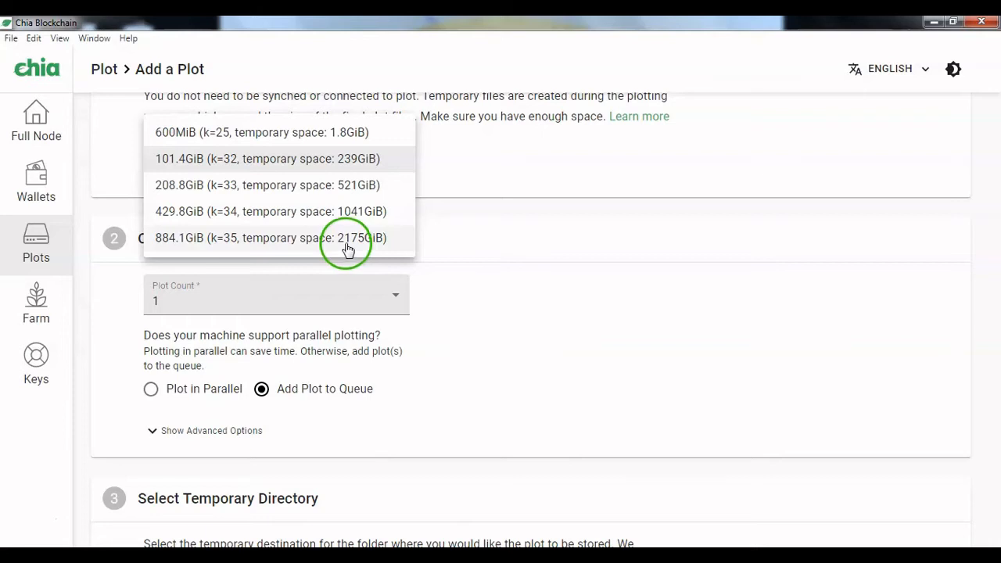
left_click(347, 137)
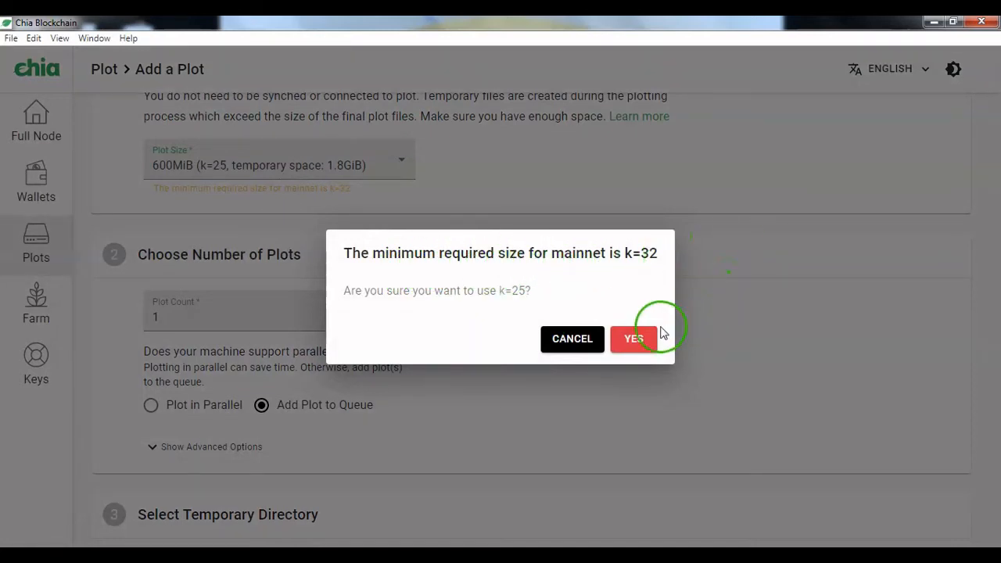
left_click(576, 346)
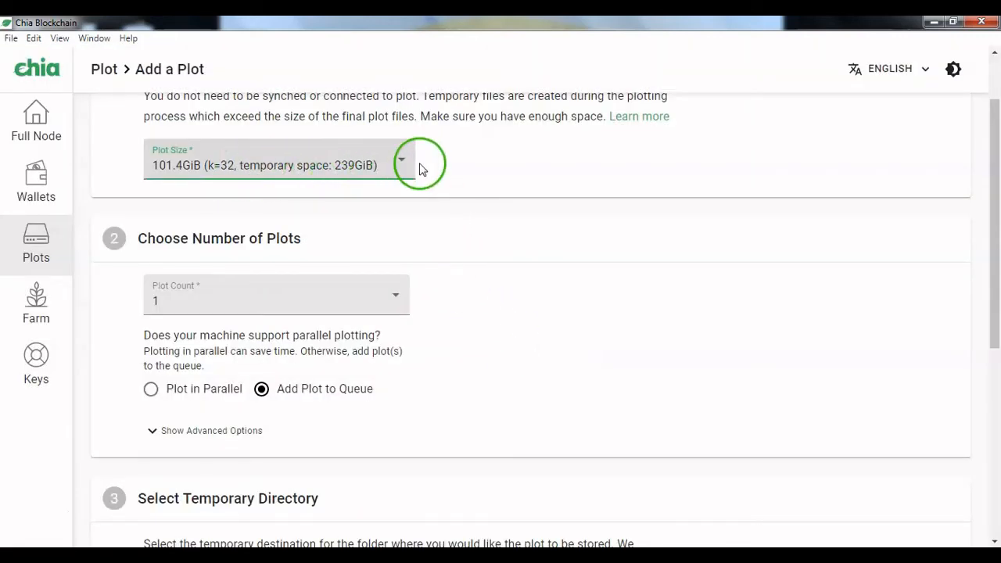
left_click(395, 169)
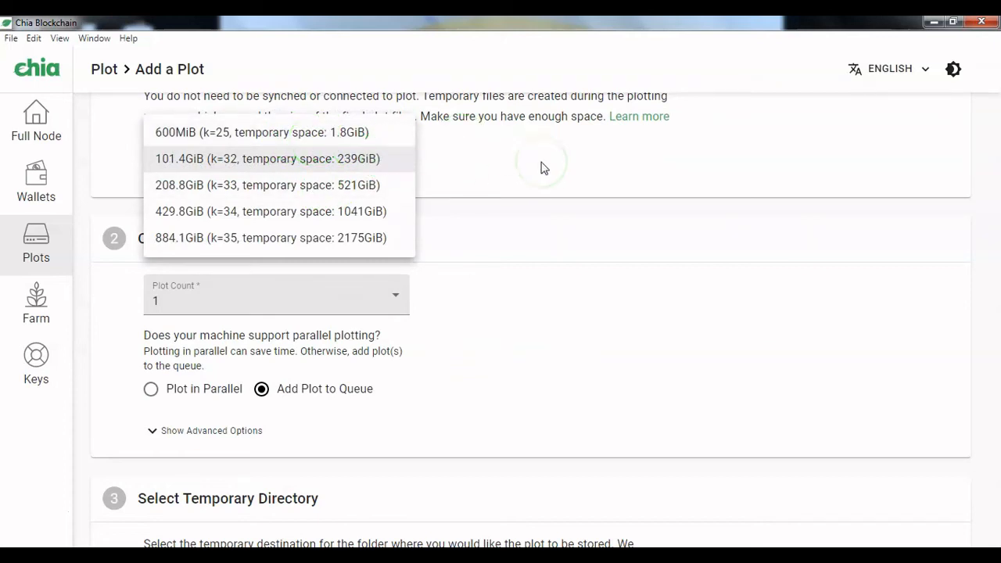
left_click(542, 165)
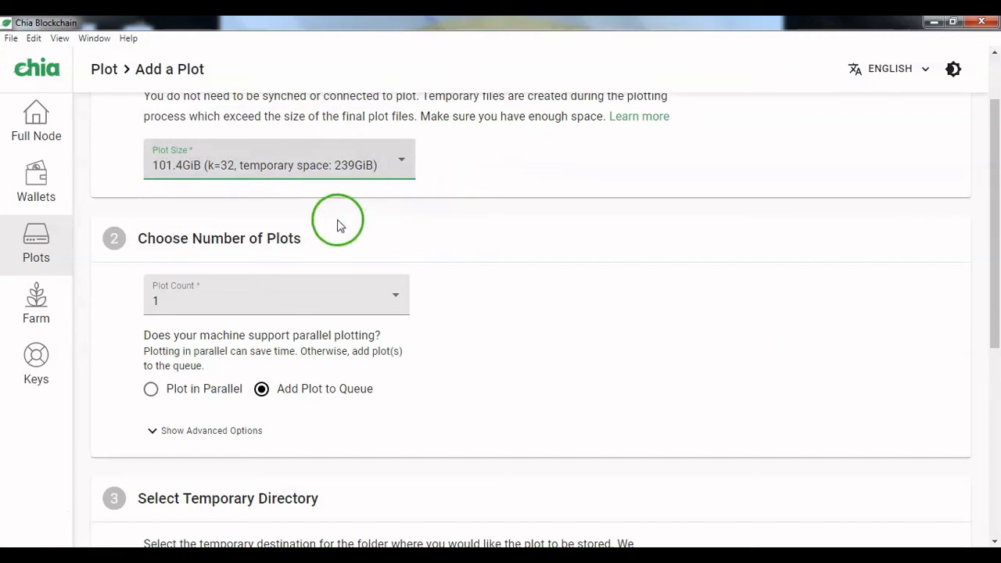
Step: Examine the recommended drive types for the temporary and final plot directories
left_click_drag(990, 230, 998, 369)
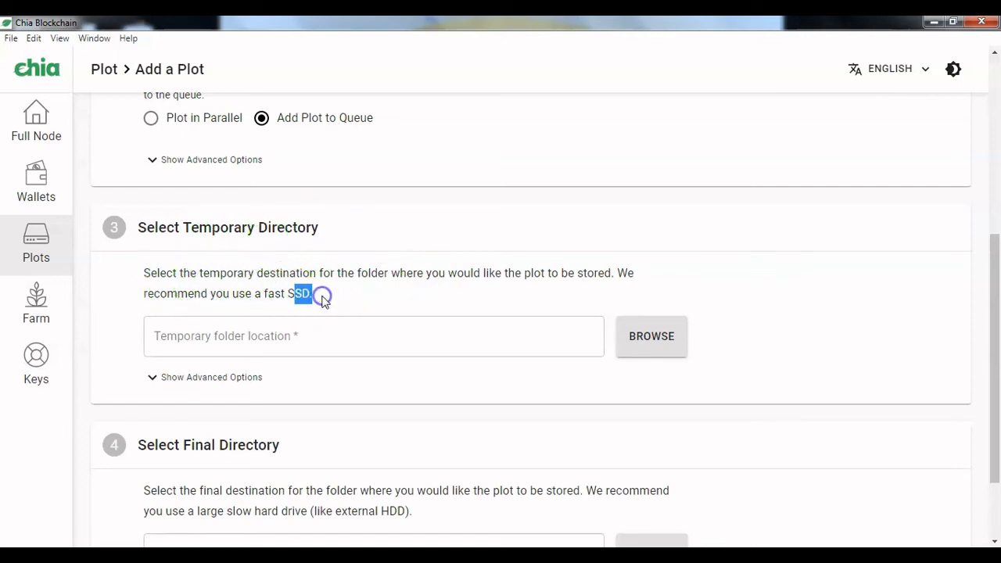
left_click(290, 293)
left_click_drag(997, 368, 998, 455)
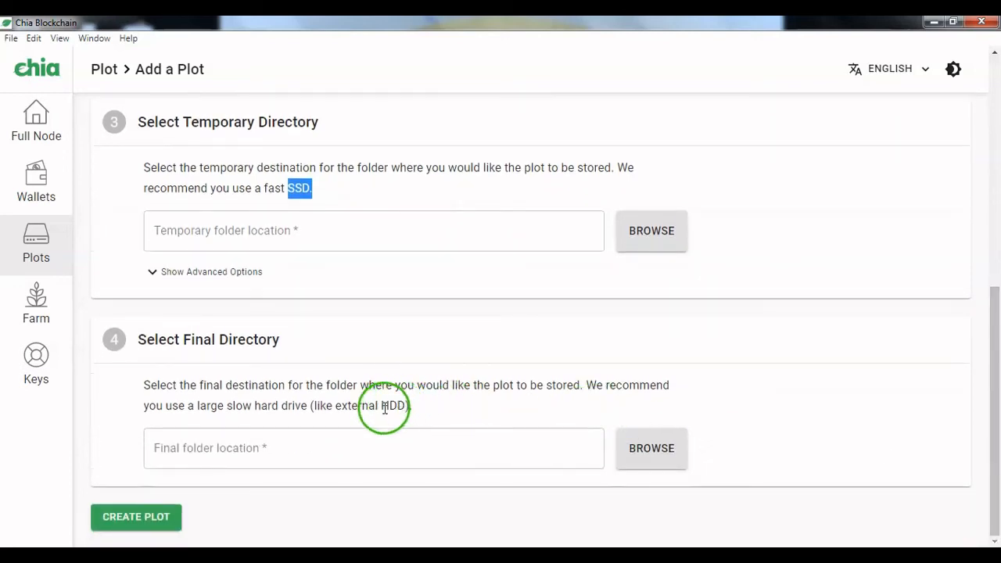
left_click_drag(382, 404, 393, 403)
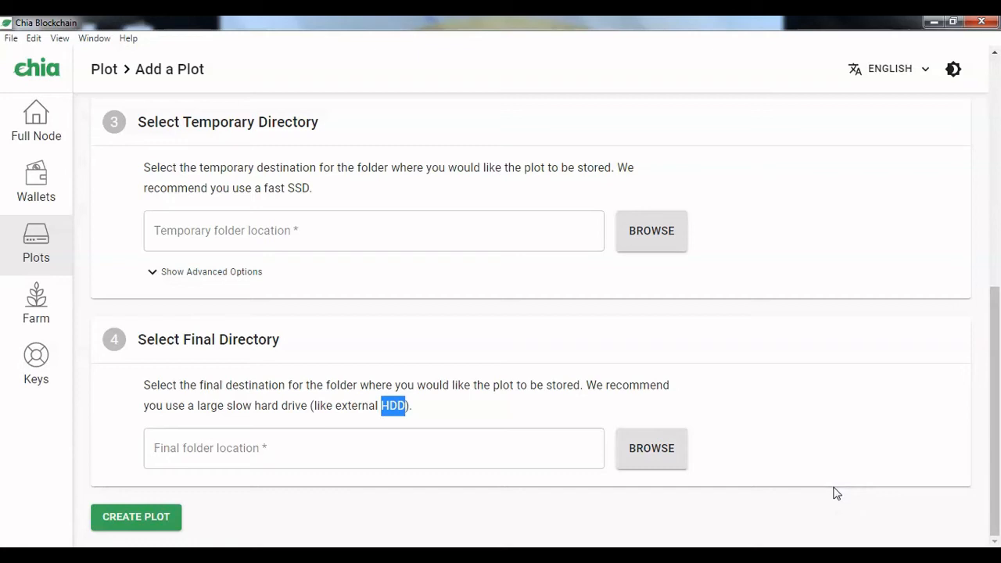
Step: Create a folder named Computing on the Backup (E:) drive while browsing for the final directory, and close the folder picker
left_click(652, 455)
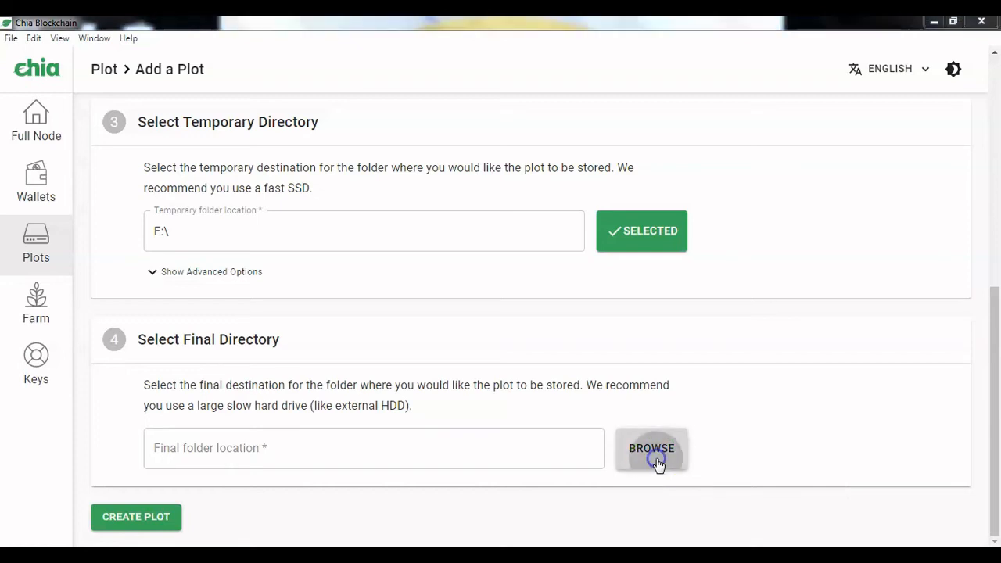
left_click(393, 278)
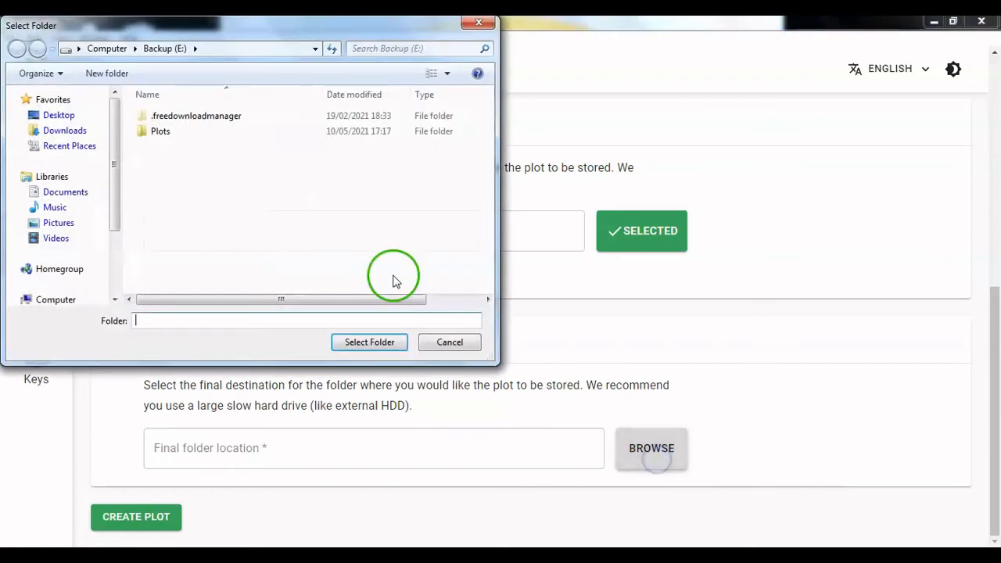
left_click(229, 190)
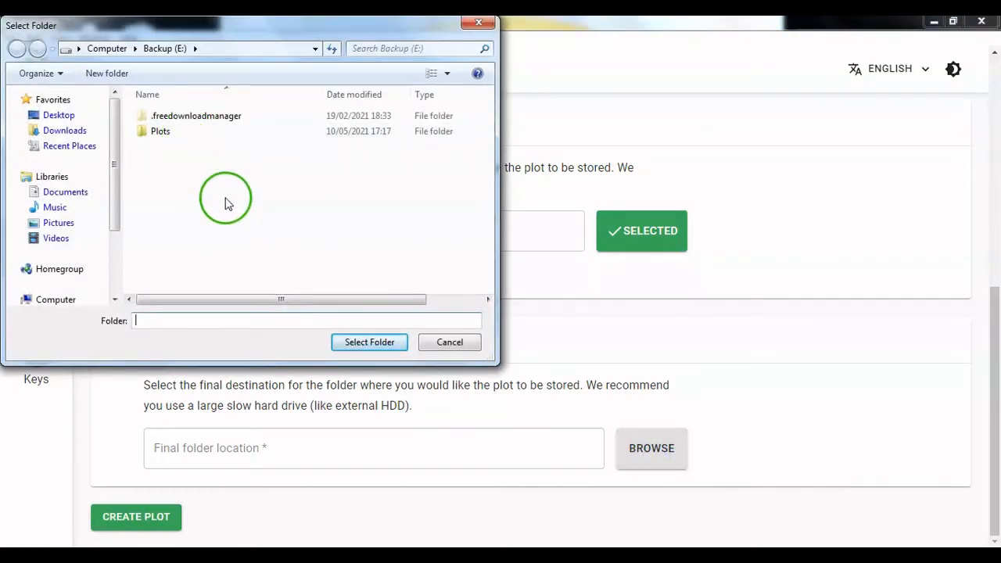
right_click(225, 200)
mouse_move(266, 364)
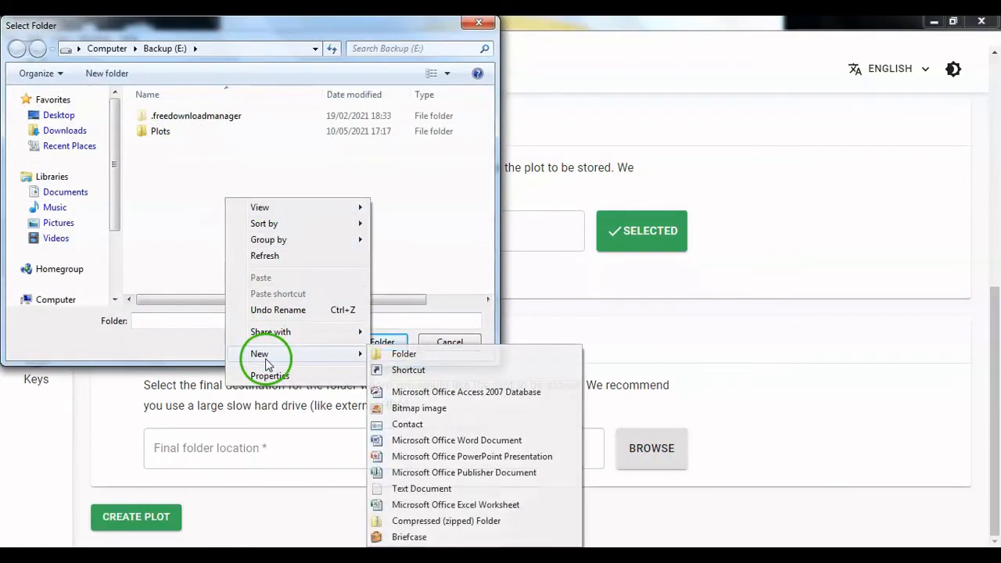
left_click(434, 355)
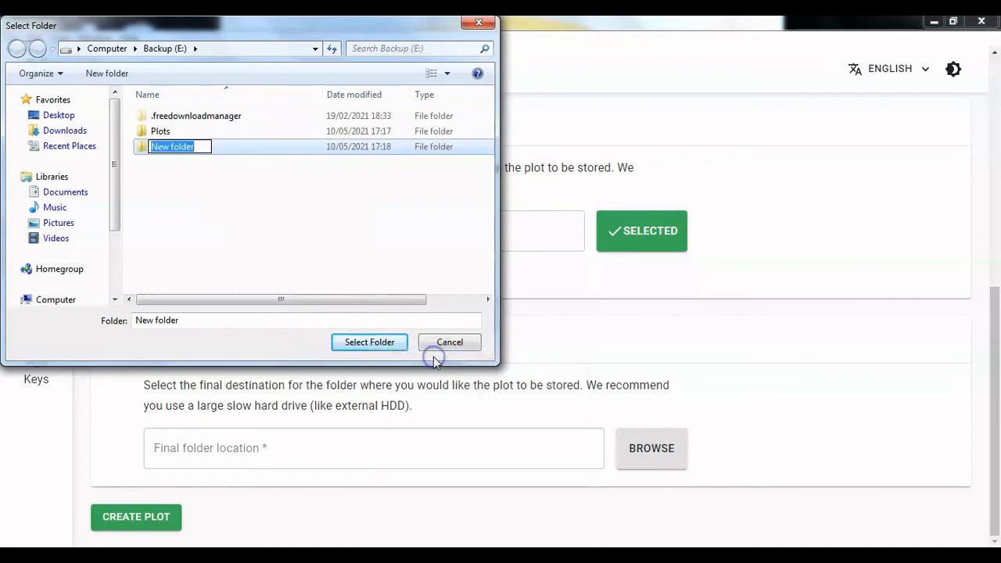
type("Computing")
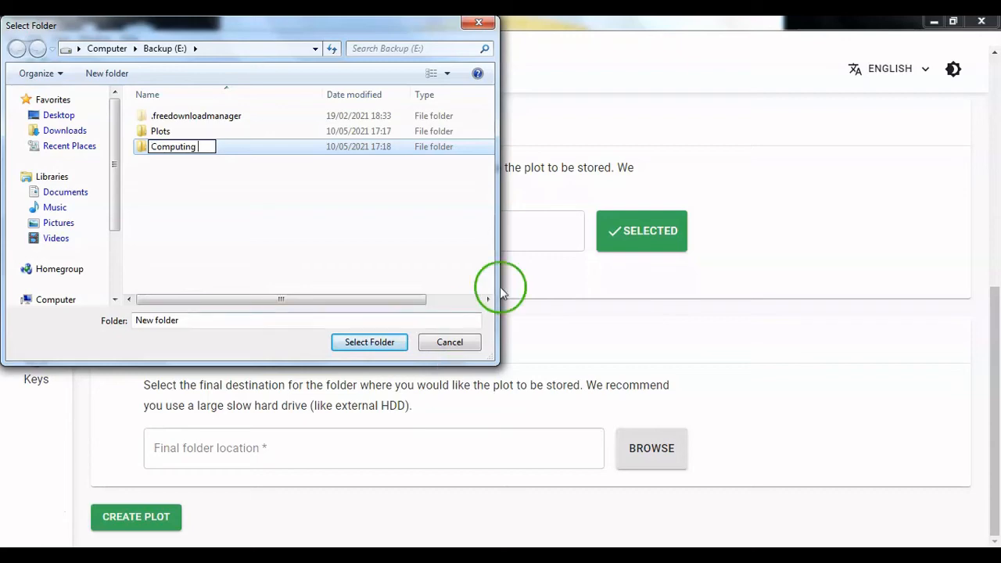
left_click(464, 226)
left_click(217, 154)
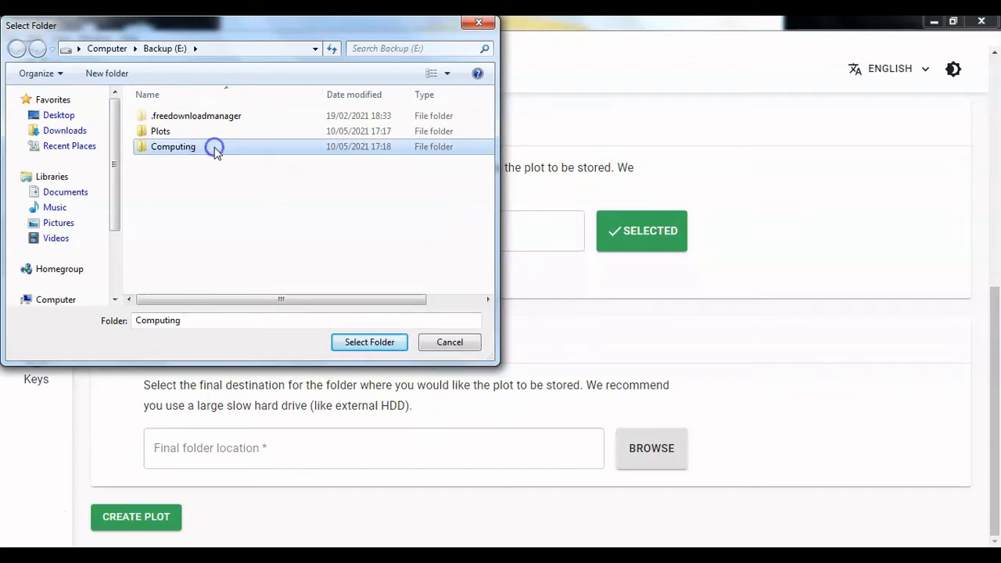
left_click(362, 342)
left_click(451, 342)
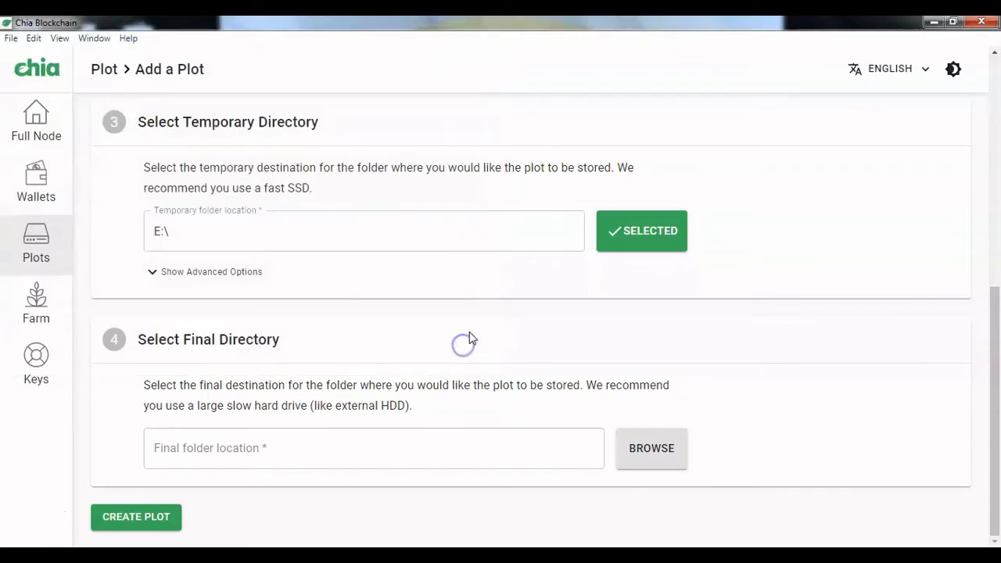
Step: Change the plot's temporary directory to E:\Computing
left_click(668, 229)
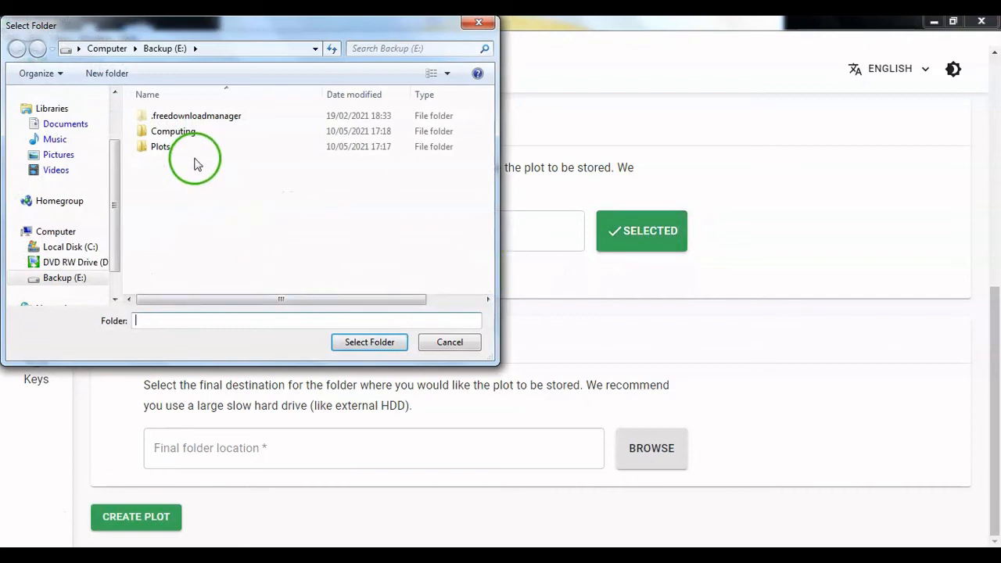
left_click(201, 133)
left_click(370, 344)
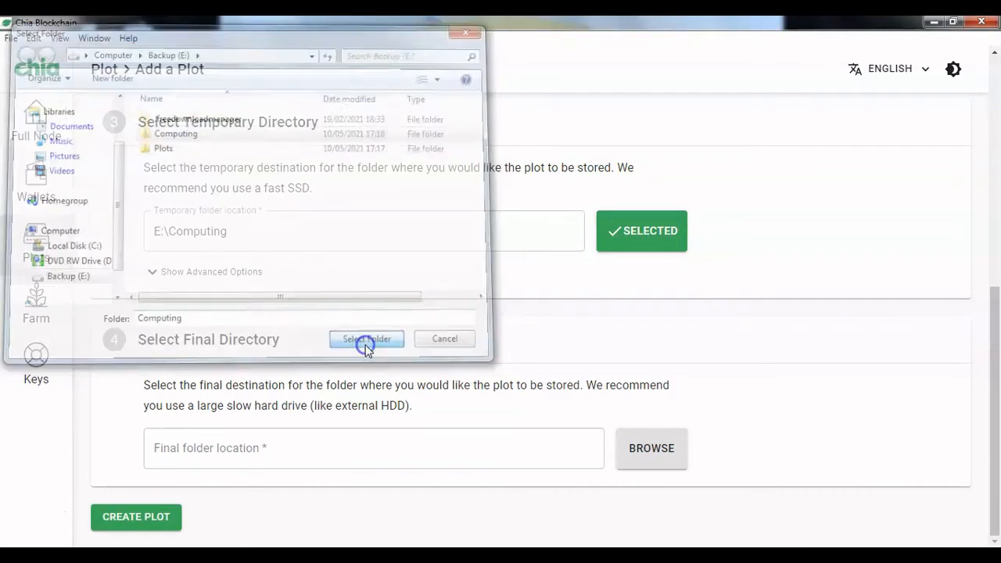
Step: Set the plot's final directory to the Plots folder on the Backup (E:) drive
left_click(645, 458)
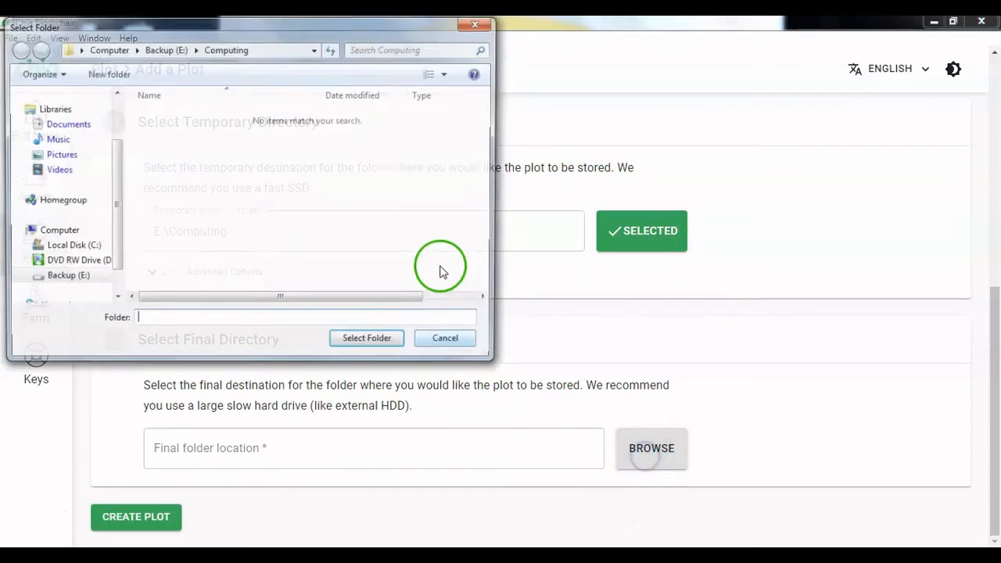
left_click(70, 280)
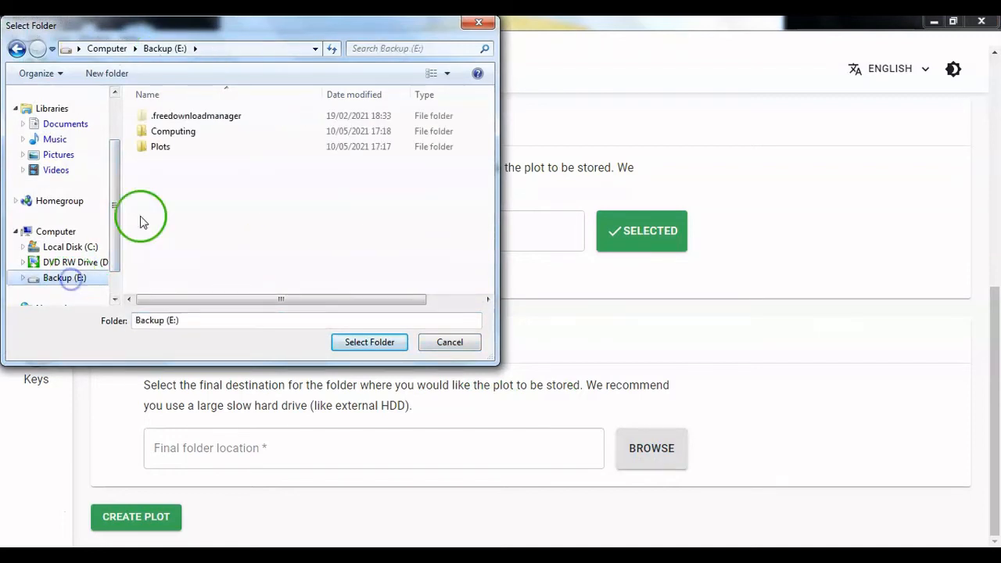
left_click(162, 149)
left_click(364, 342)
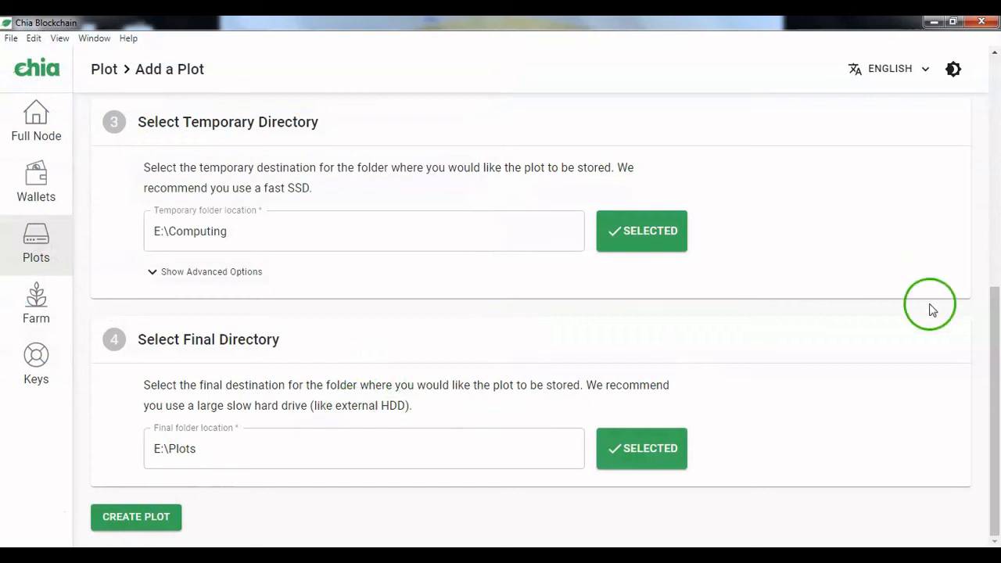
Step: Create the plot with the chosen directories and dismiss the pop-up message
left_click(128, 522)
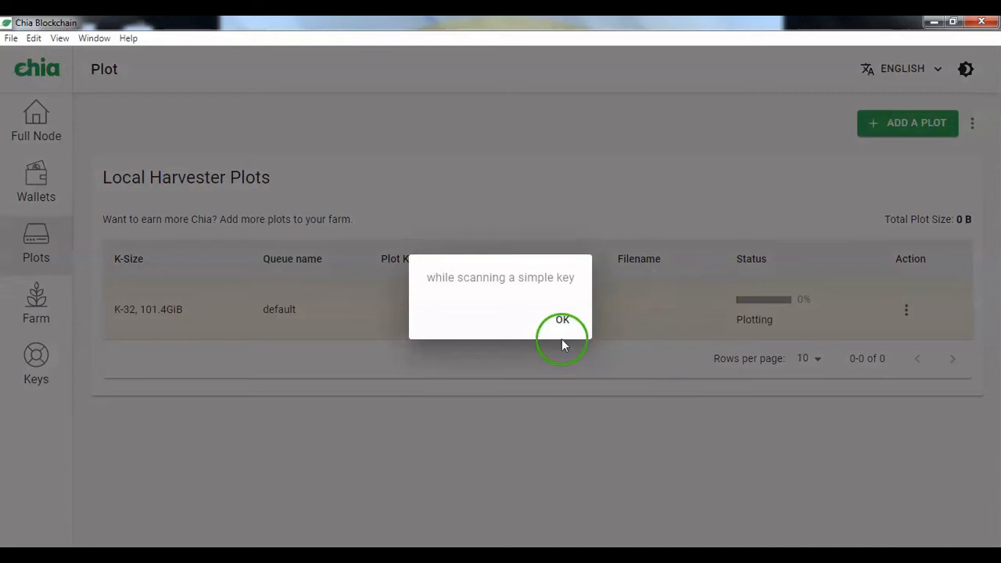
left_click(566, 325)
left_click(564, 322)
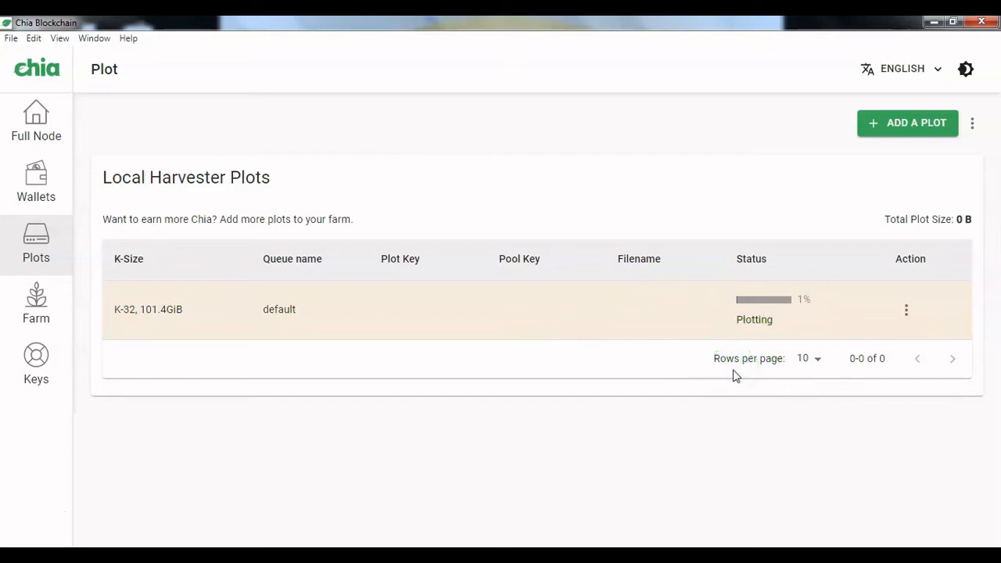
Step: Try to delete the K-32 plot from the Local Harvester Plots list
left_click(908, 310)
left_click(908, 310)
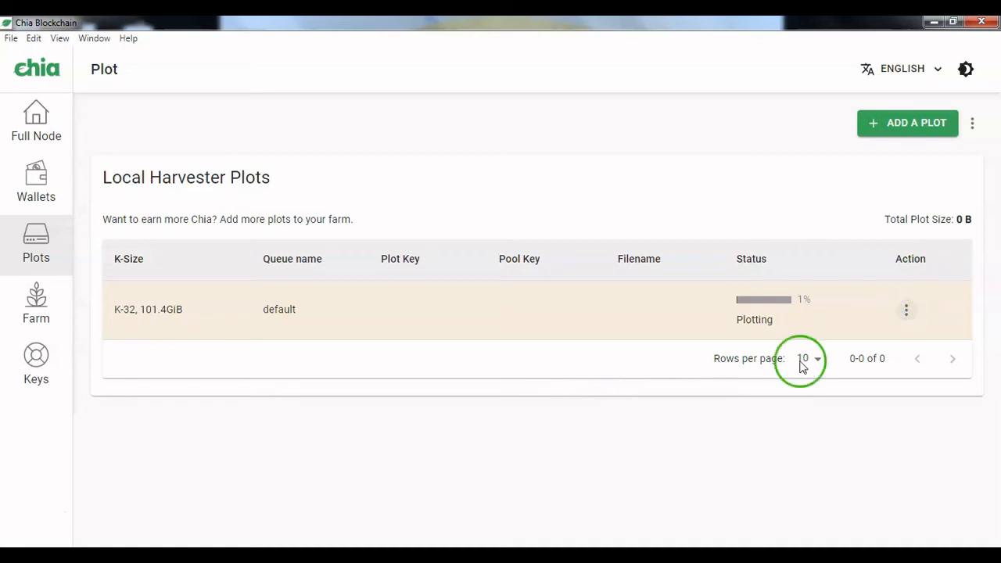
left_click(907, 343)
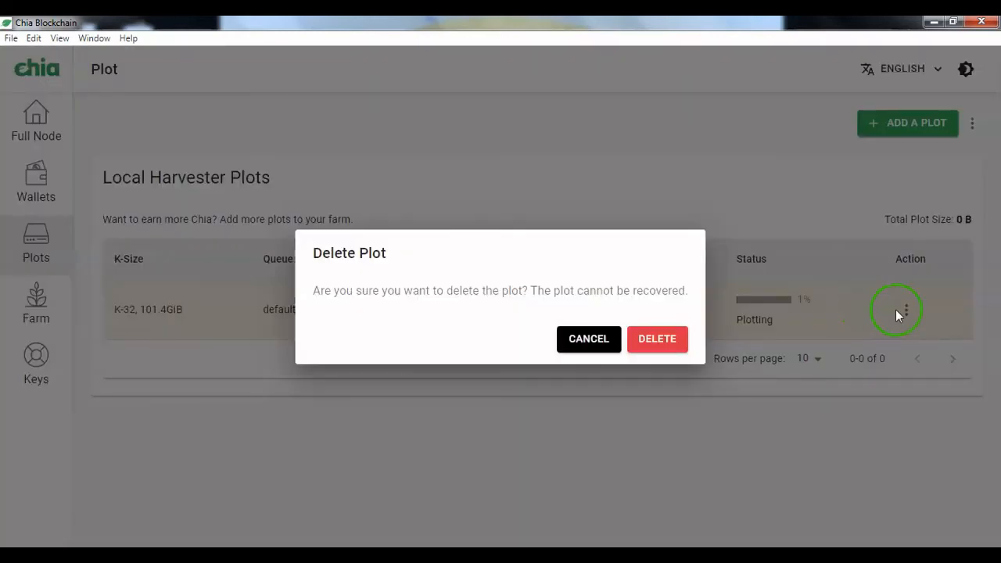
left_click(654, 339)
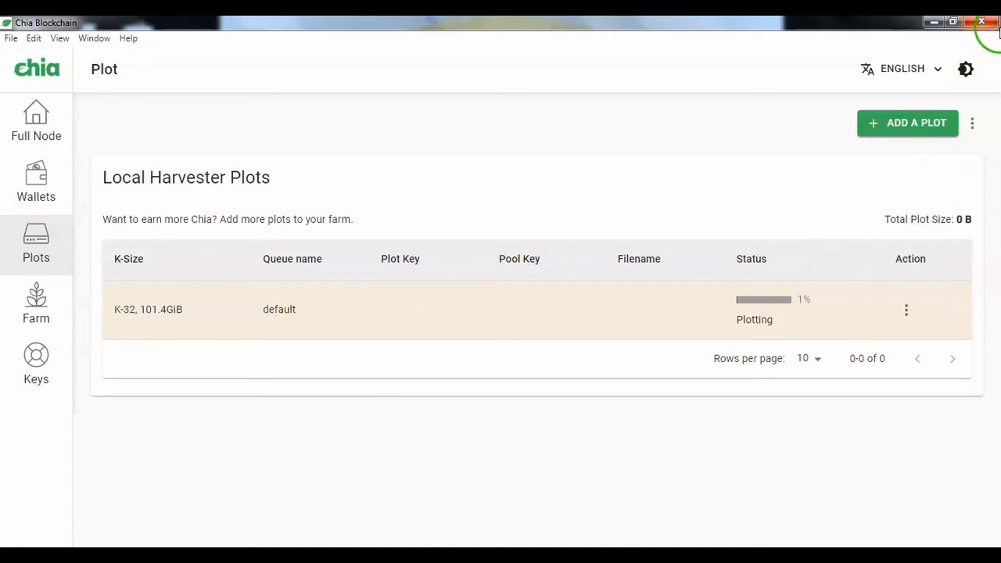
Step: Quit the Chia app and confirm that plotting and farming should stop
left_click(992, 23)
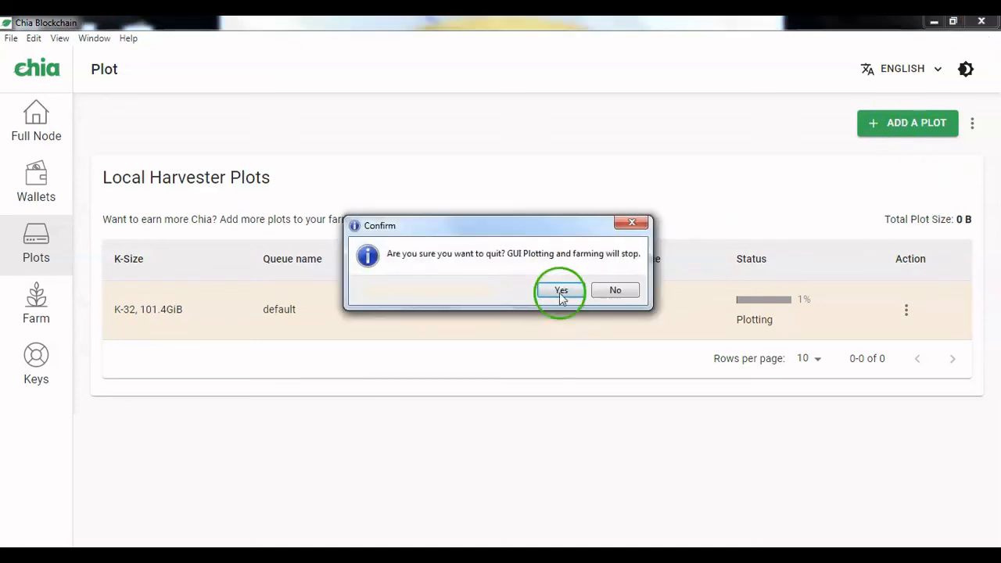
left_click(560, 293)
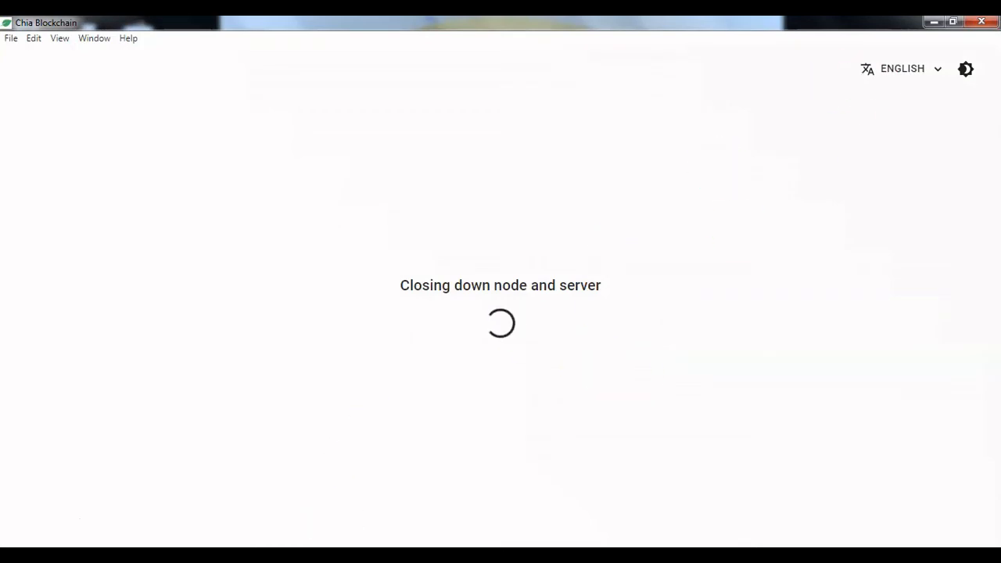
Step: Open Windows Control Panel and examine the display and sleep settings of the Balanced power plan under Power Options
left_click(15, 557)
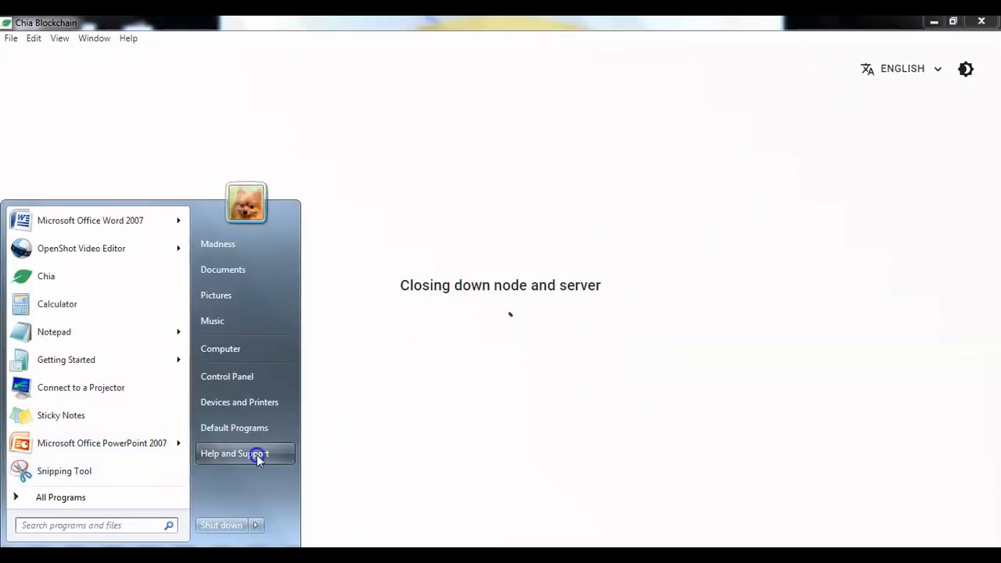
left_click(252, 378)
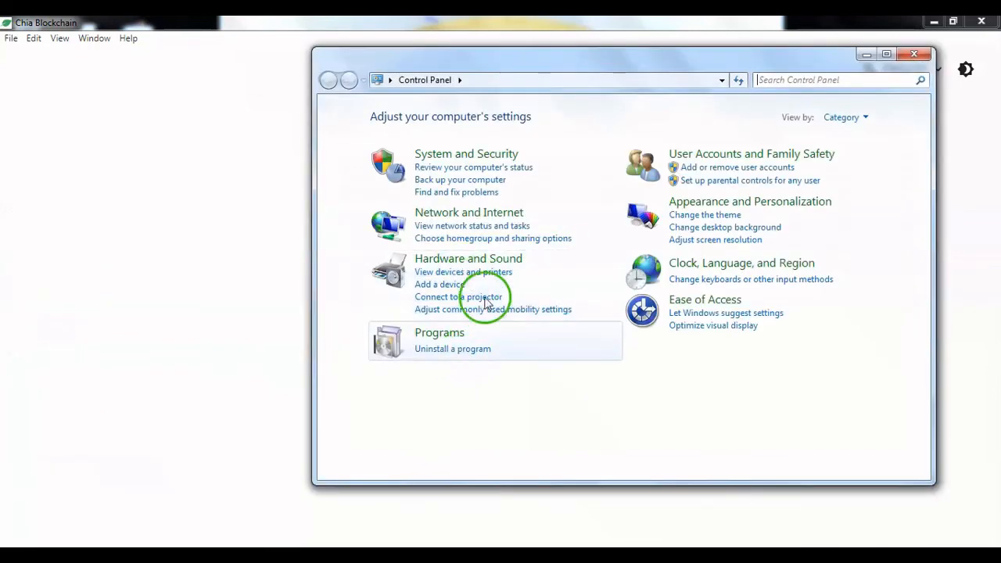
left_click(489, 168)
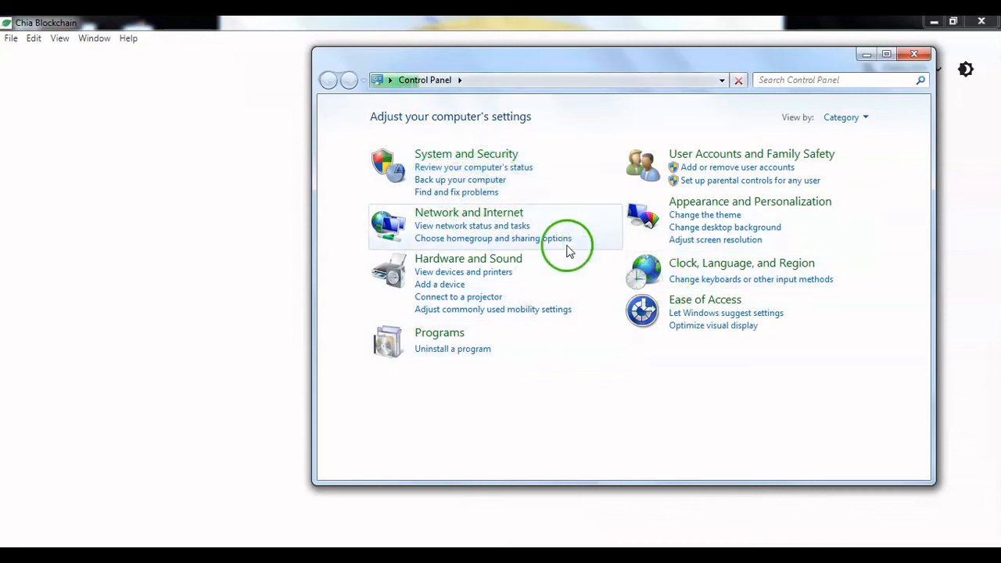
left_click(485, 155)
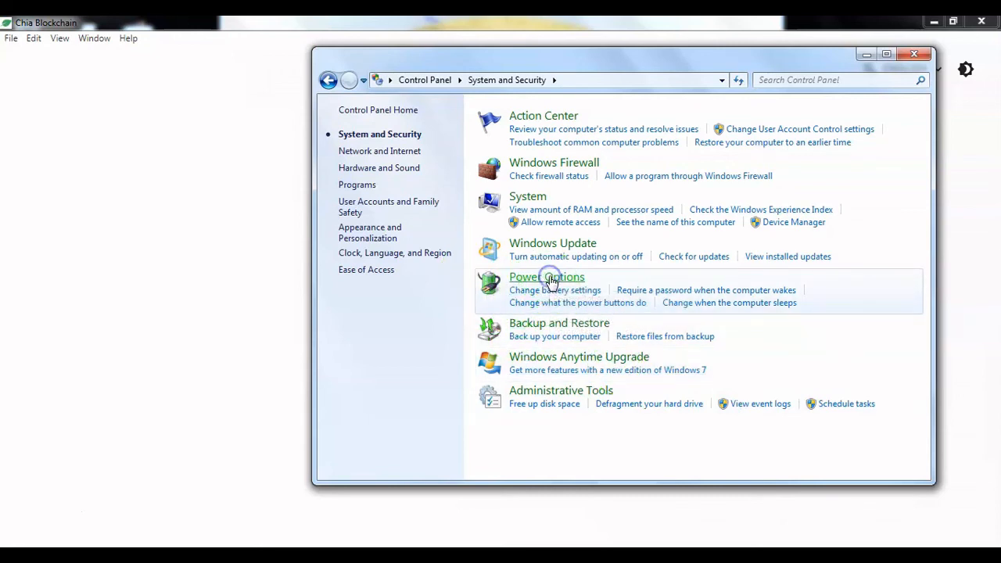
left_click(586, 302)
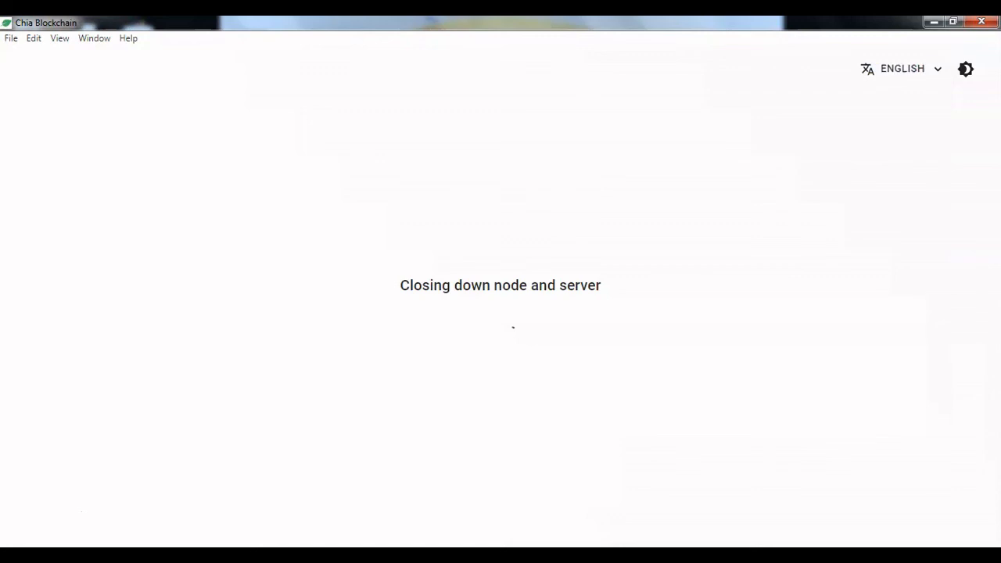
Step: Close the Chia window that is still shutting down and the power plan settings window
right_click(293, 555)
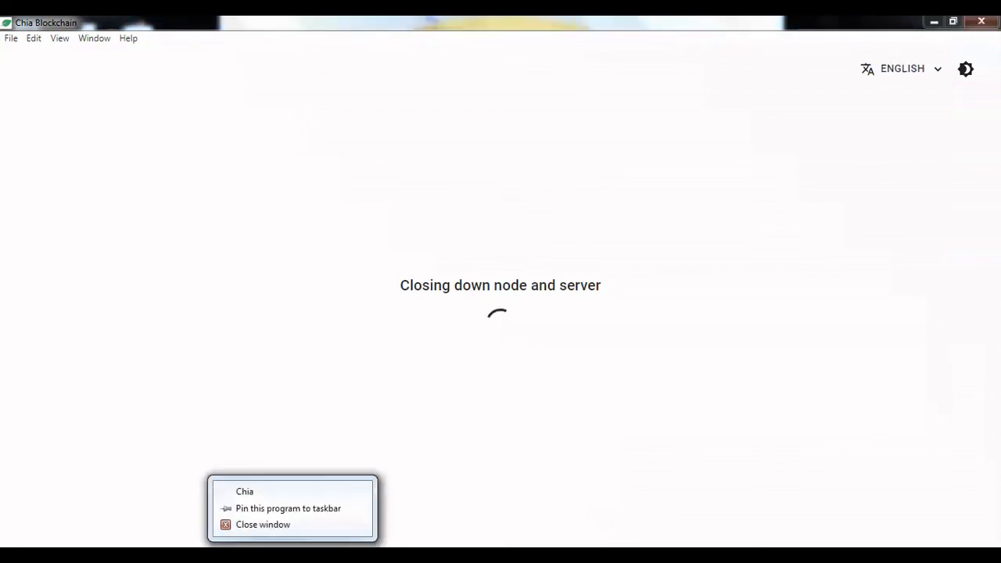
left_click(981, 24)
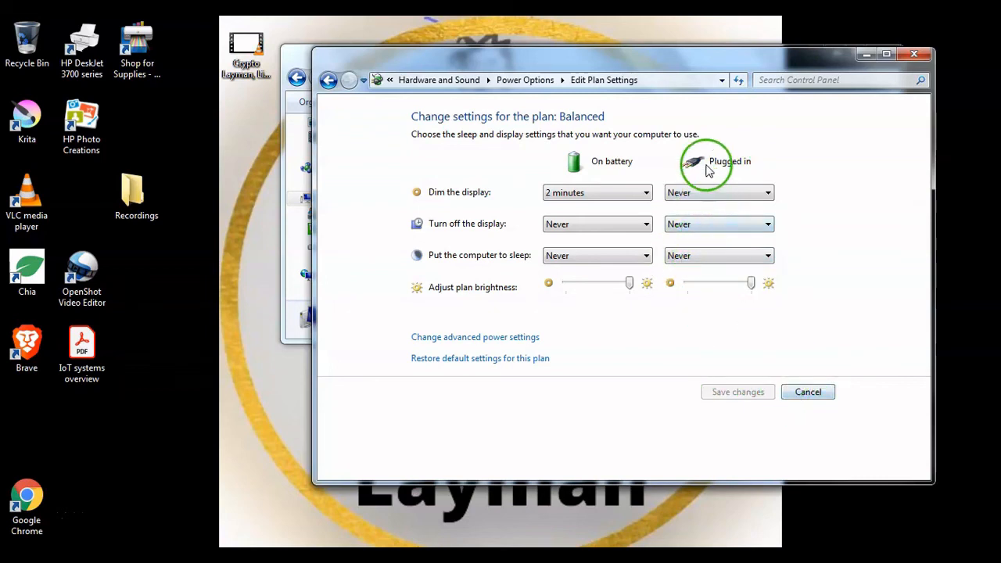
left_click(914, 55)
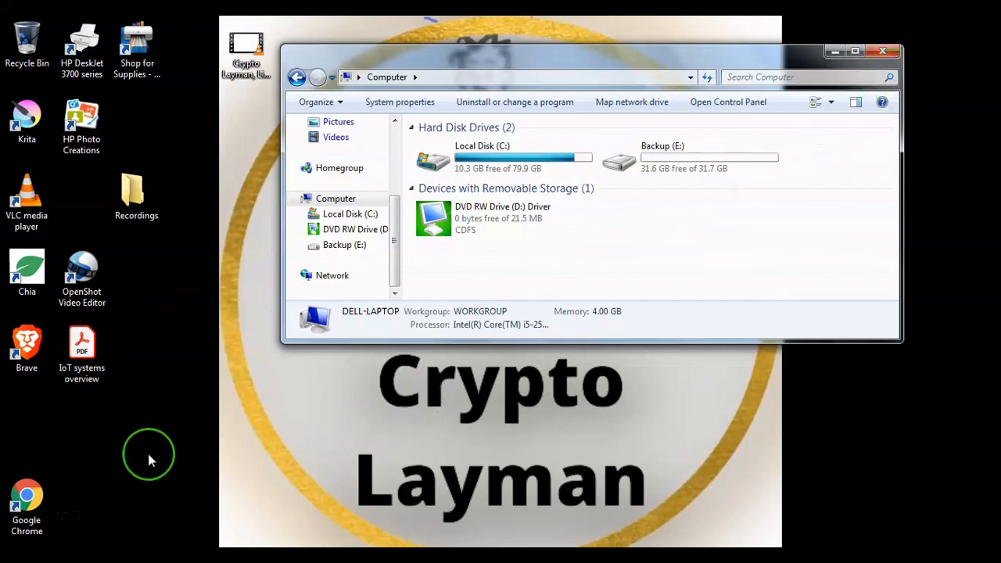
Step: Launch Google Chrome from the desktop
double_click(41, 516)
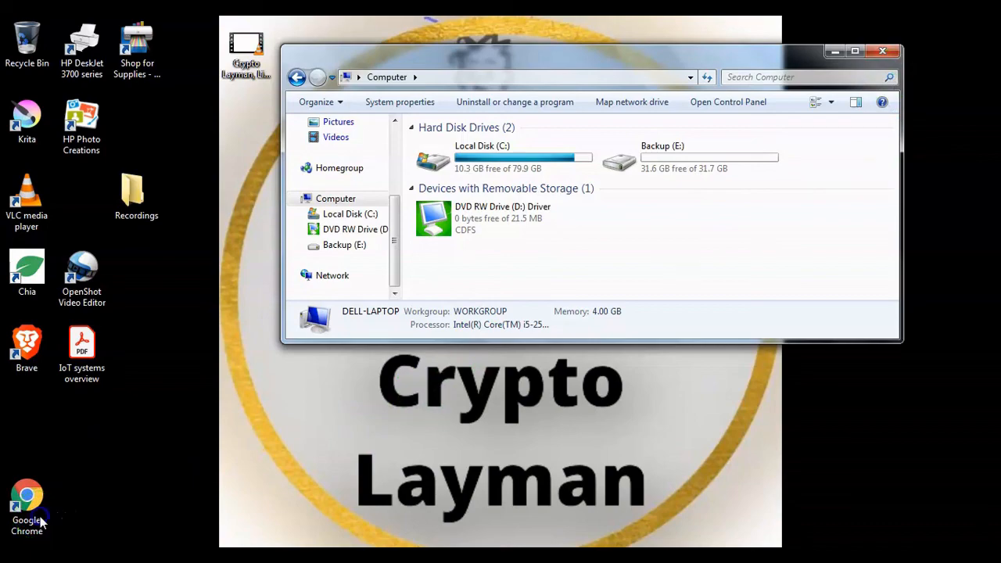